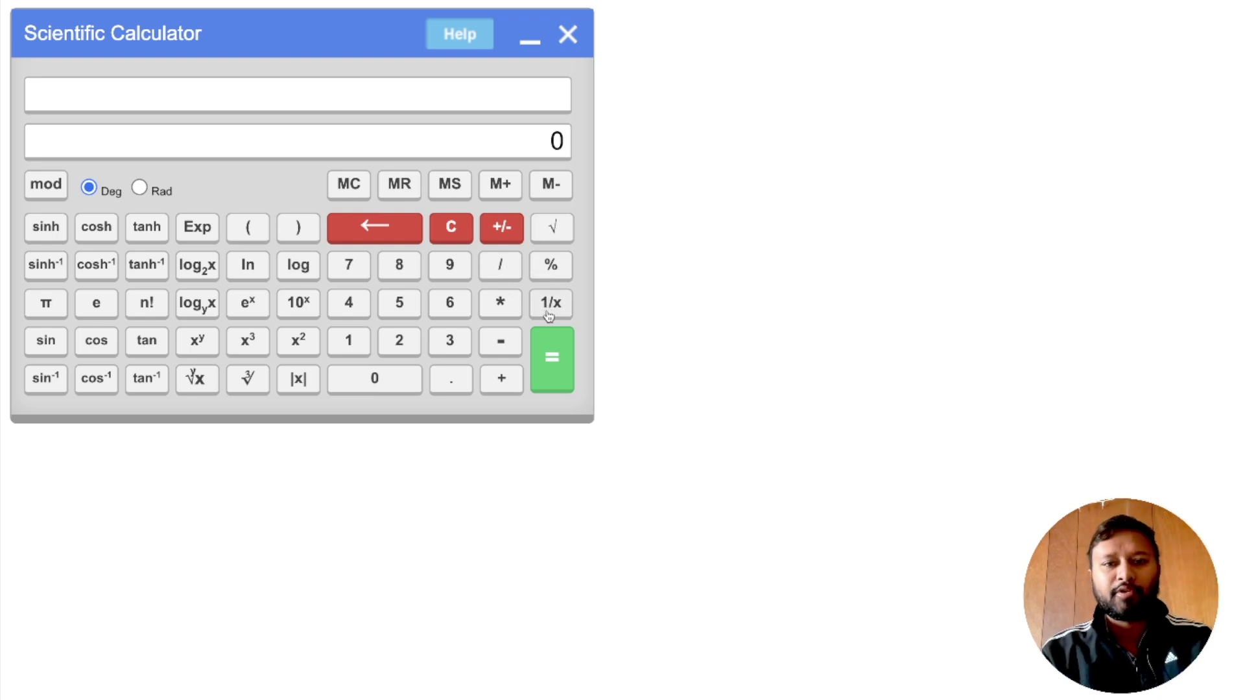
Step: Calculate the reciprocal of 2 and the reciprocal of 3, clearing the display after each
{"action": "left_click", "coordinate": [400, 342]}
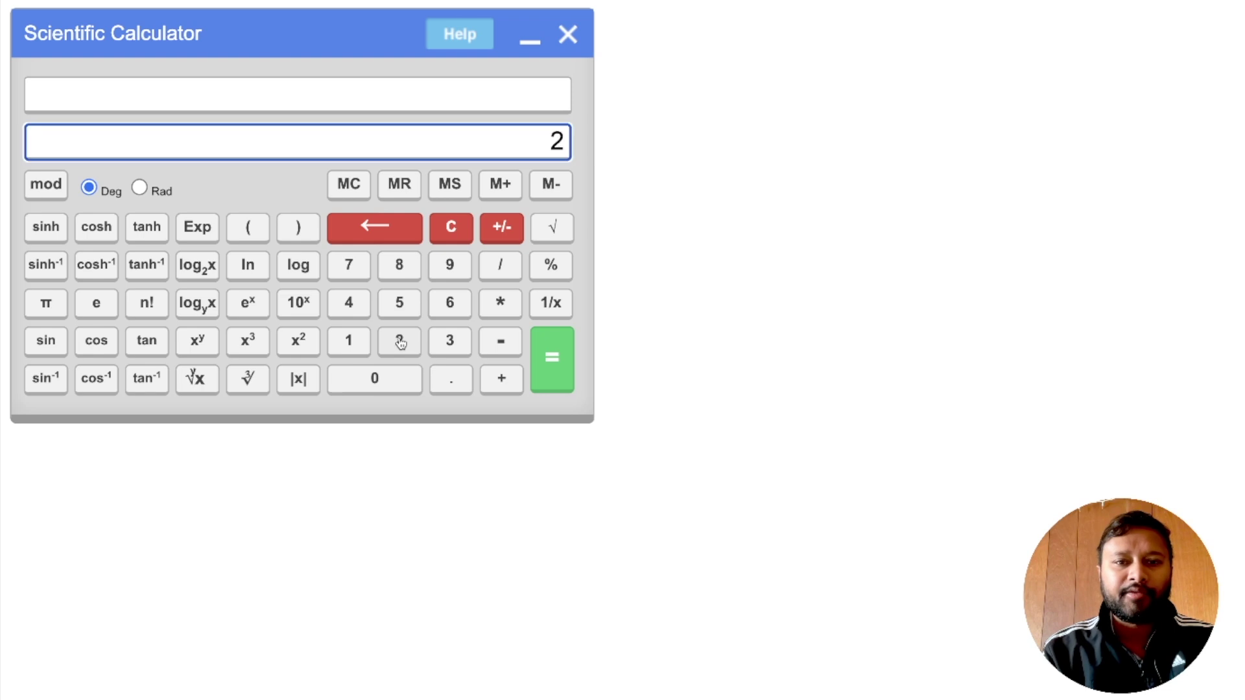
{"action": "left_click", "coordinate": [558, 304]}
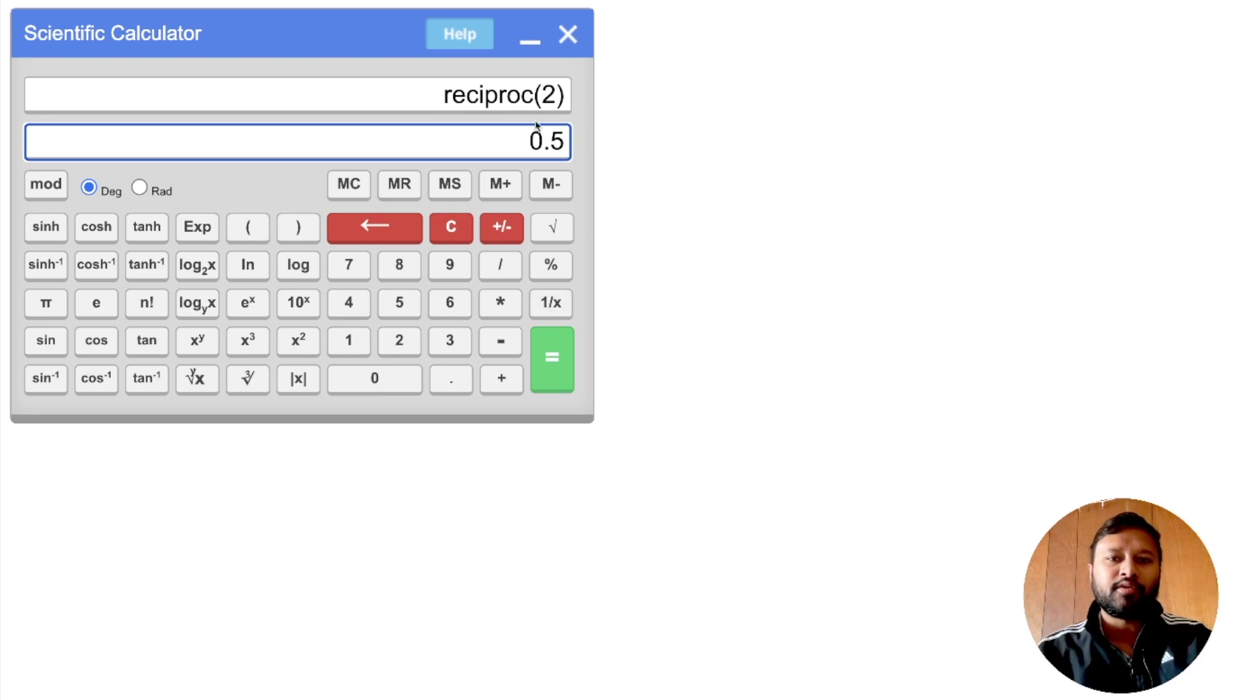
{"action": "left_click", "coordinate": [451, 228]}
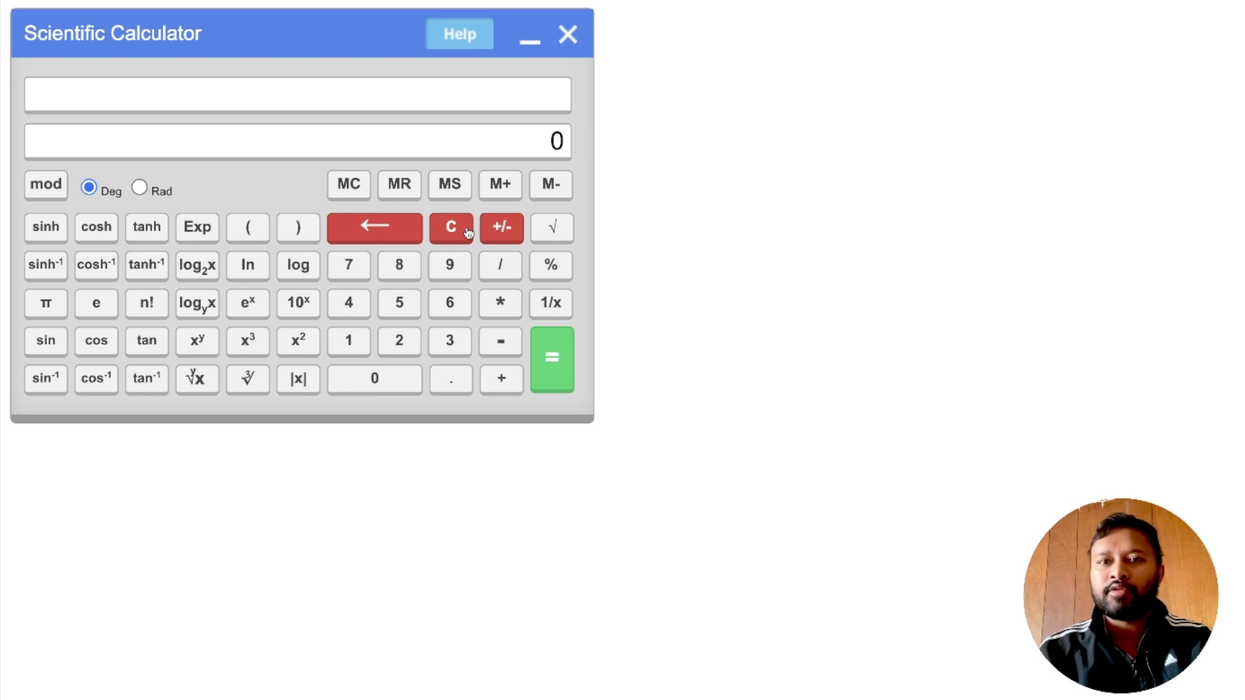
{"action": "left_click", "coordinate": [451, 343]}
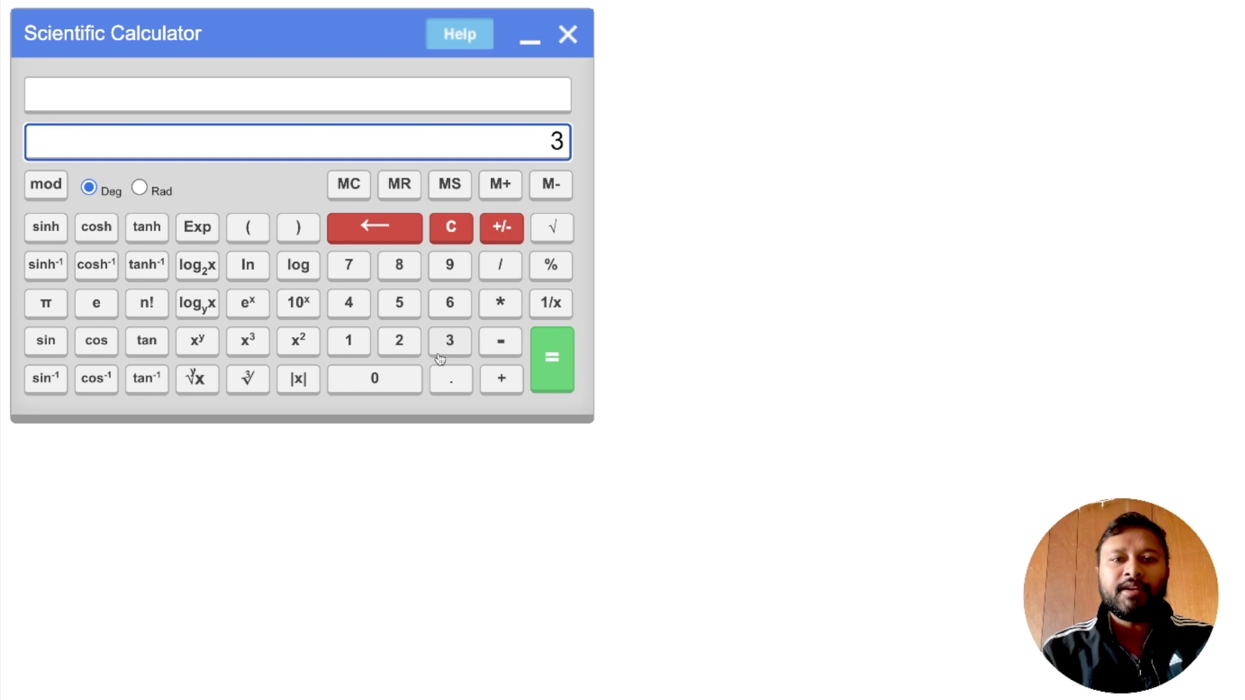
{"action": "left_click", "coordinate": [553, 307]}
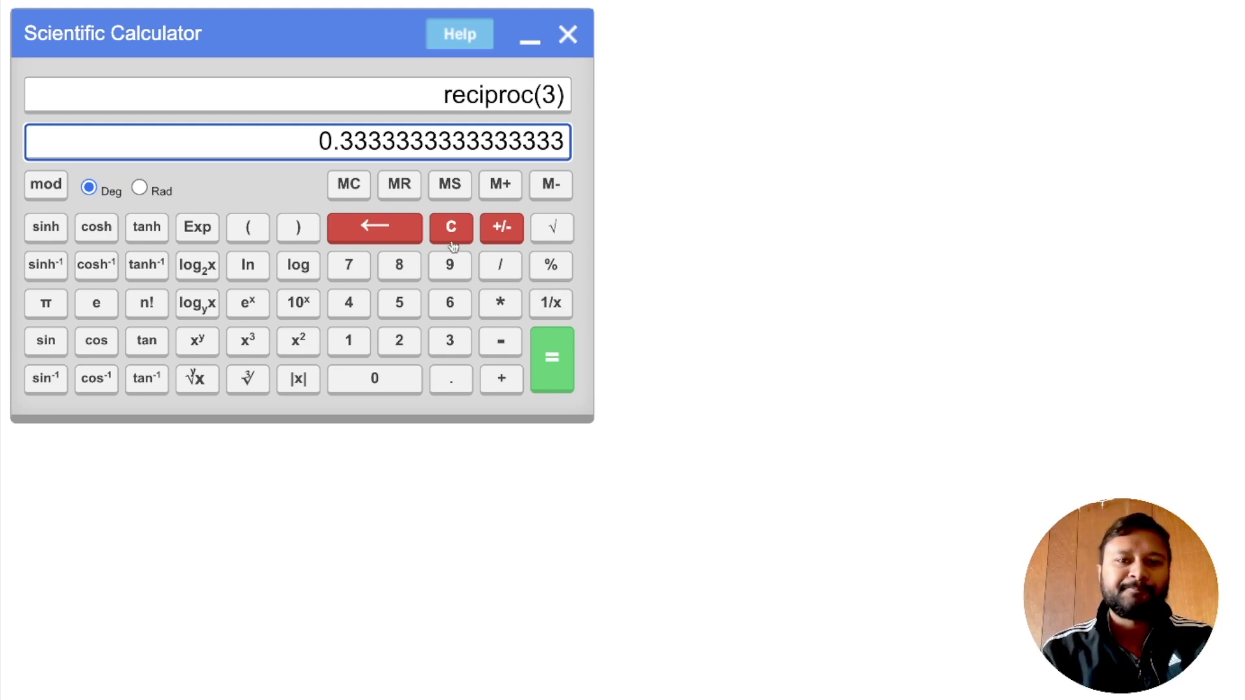
{"action": "left_click", "coordinate": [554, 361]}
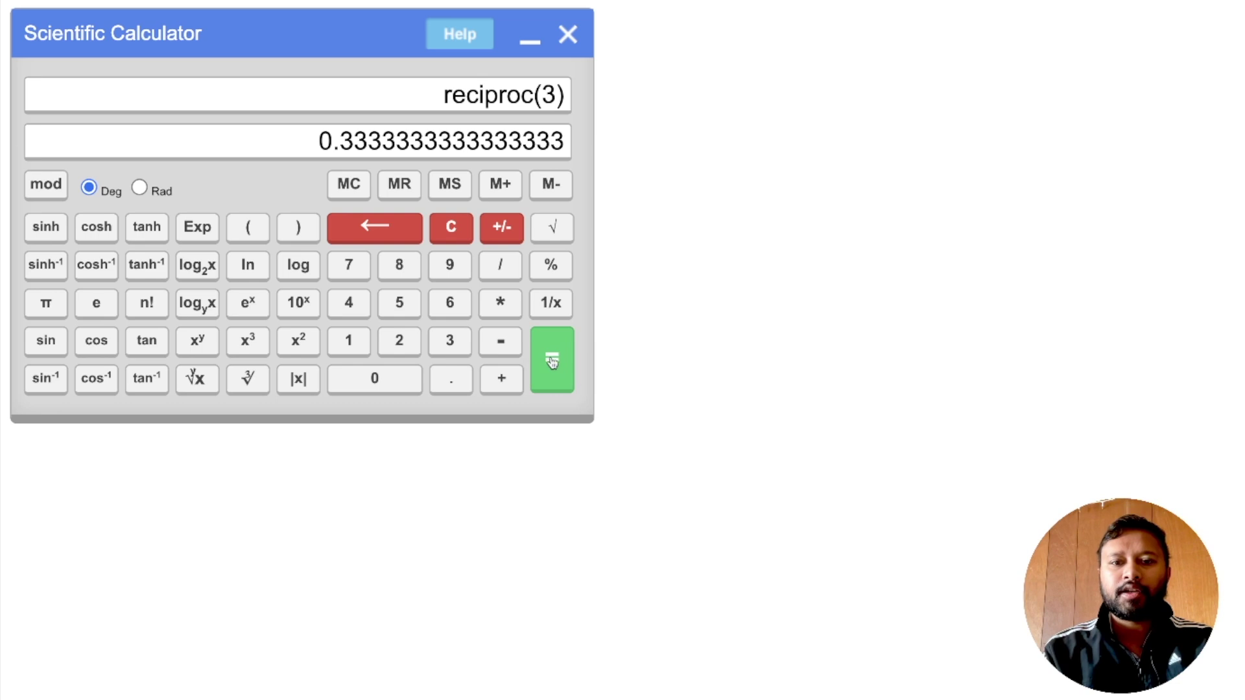
{"action": "left_click", "coordinate": [448, 230]}
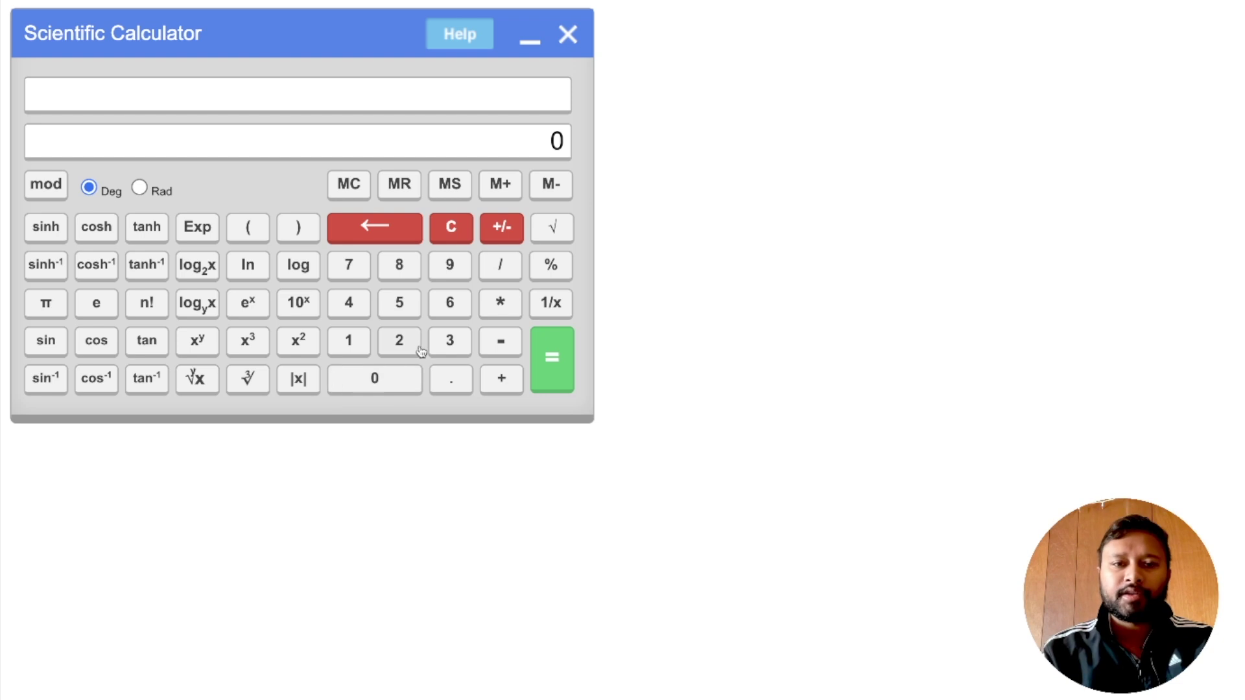
Step: Calculate the square roots of 4 and 36, clearing the display after each
{"action": "left_click", "coordinate": [351, 303]}
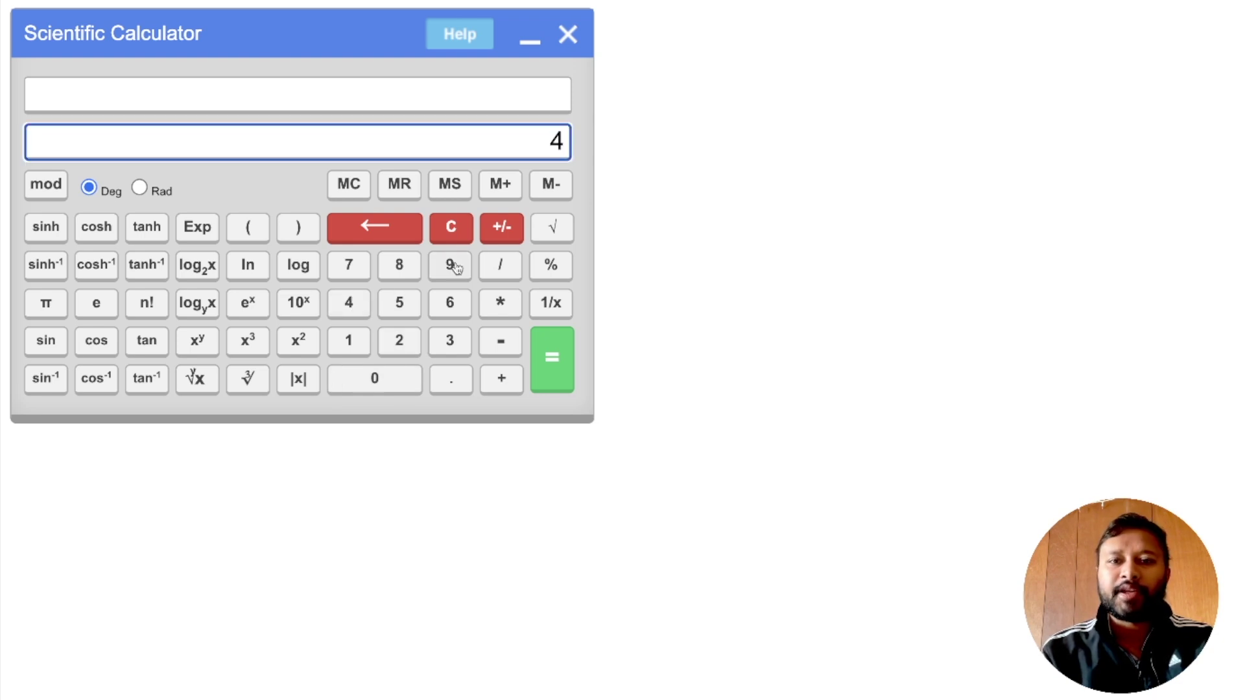
{"action": "left_click", "coordinate": [552, 233]}
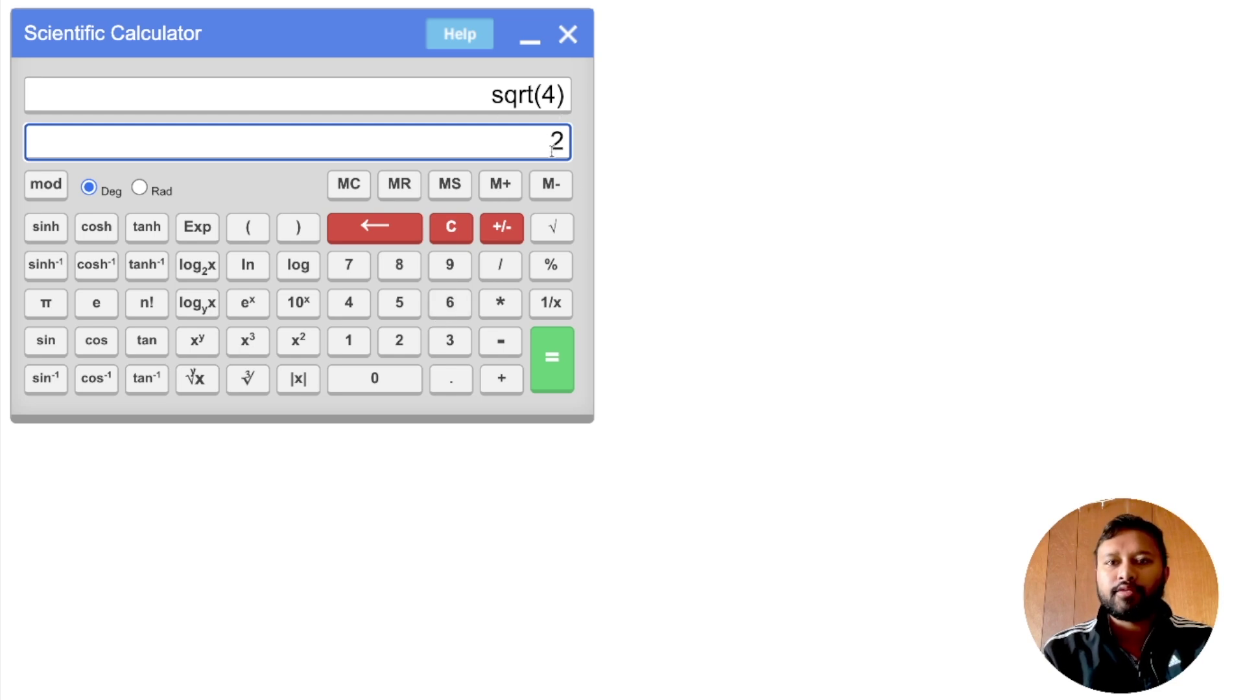
{"action": "left_click", "coordinate": [451, 227]}
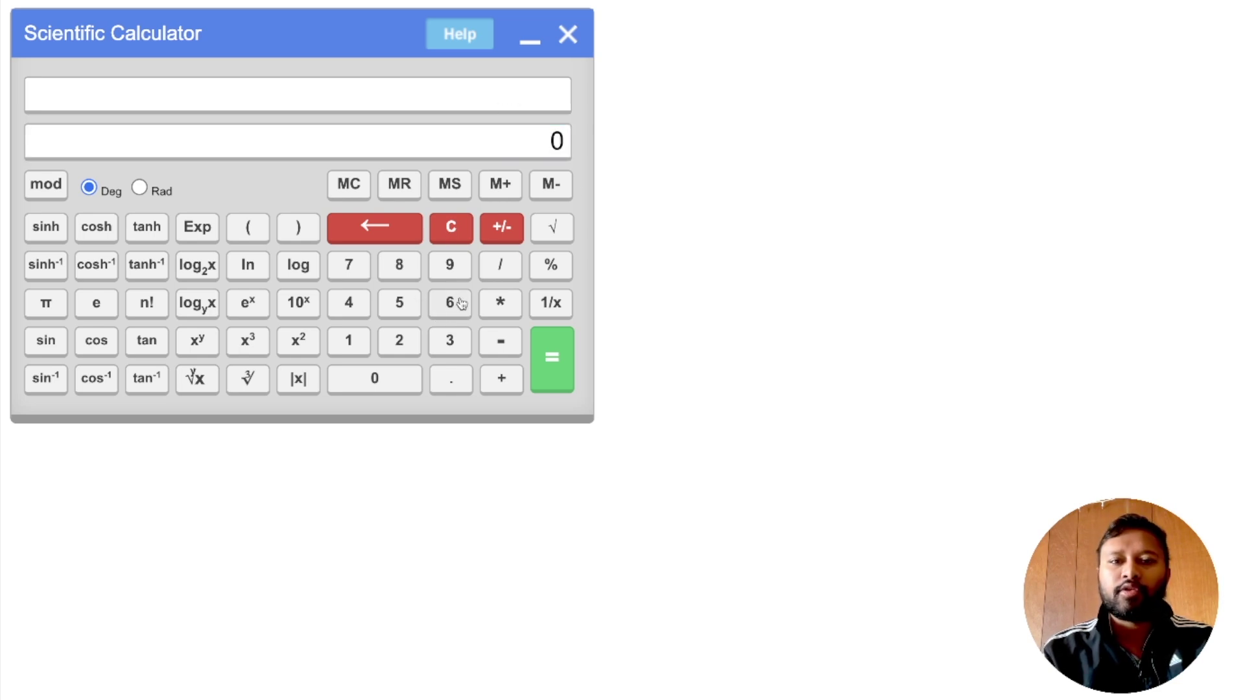
{"action": "left_click", "coordinate": [452, 340]}
{"action": "left_click", "coordinate": [452, 306]}
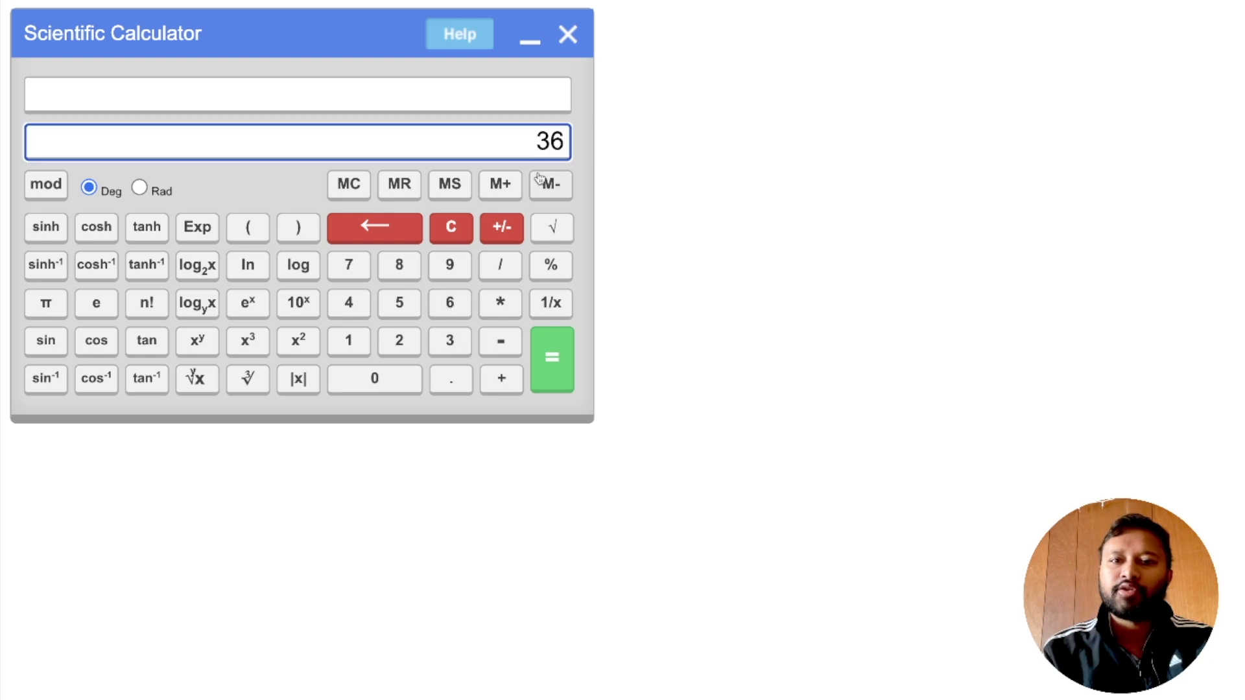
{"action": "left_click", "coordinate": [553, 227]}
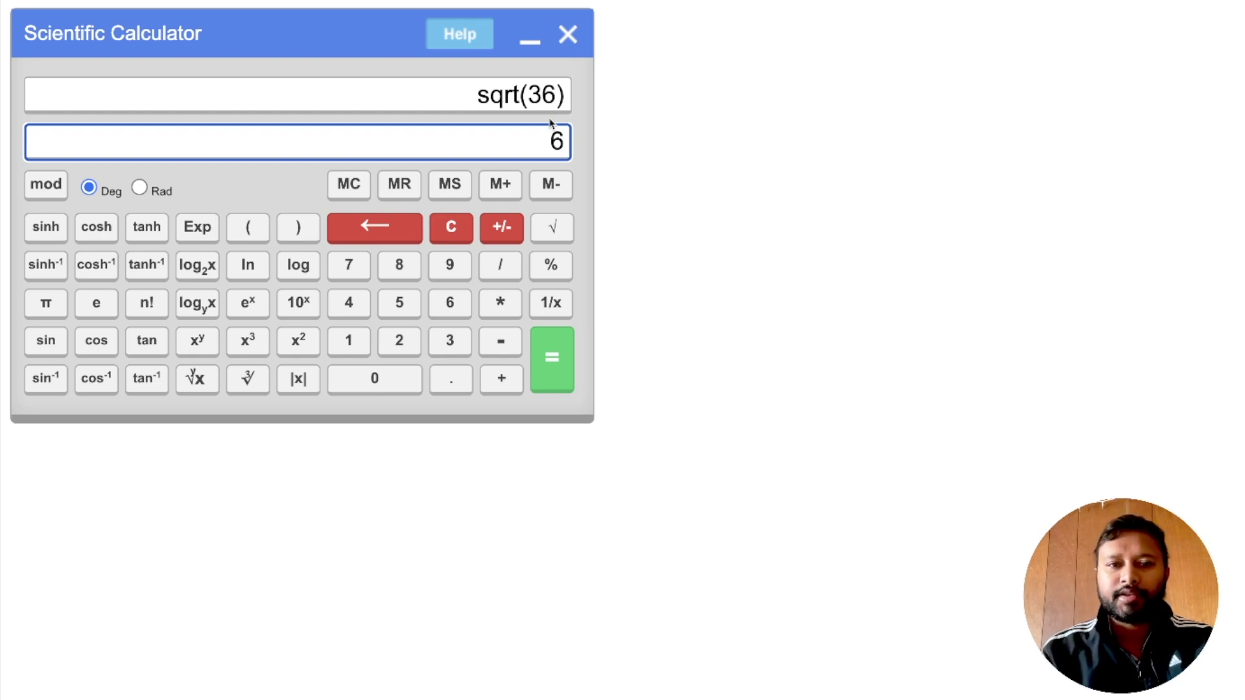
{"action": "left_click", "coordinate": [452, 235]}
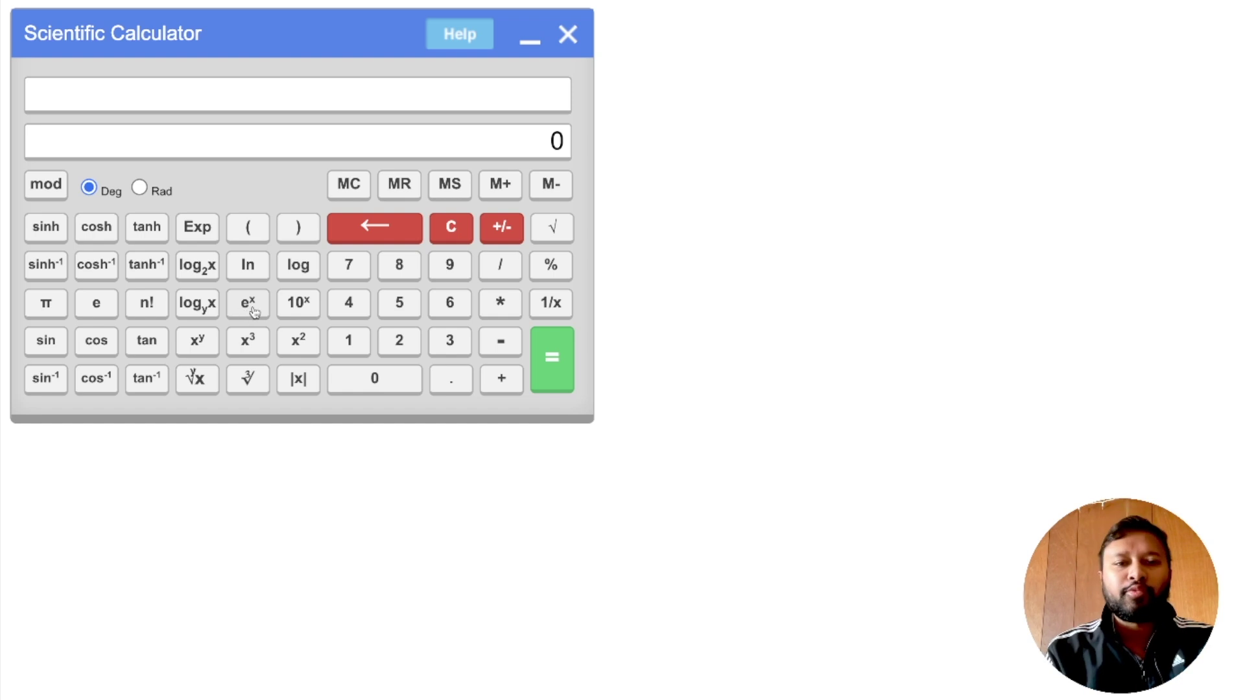
Step: Enter 2.303, calculate e raised to that power, and clear the display
{"action": "left_click", "coordinate": [403, 344]}
{"action": "left_click", "coordinate": [450, 381]}
{"action": "left_click", "coordinate": [448, 347]}
{"action": "left_click", "coordinate": [438, 357]}
{"action": "left_click", "coordinate": [403, 380]}
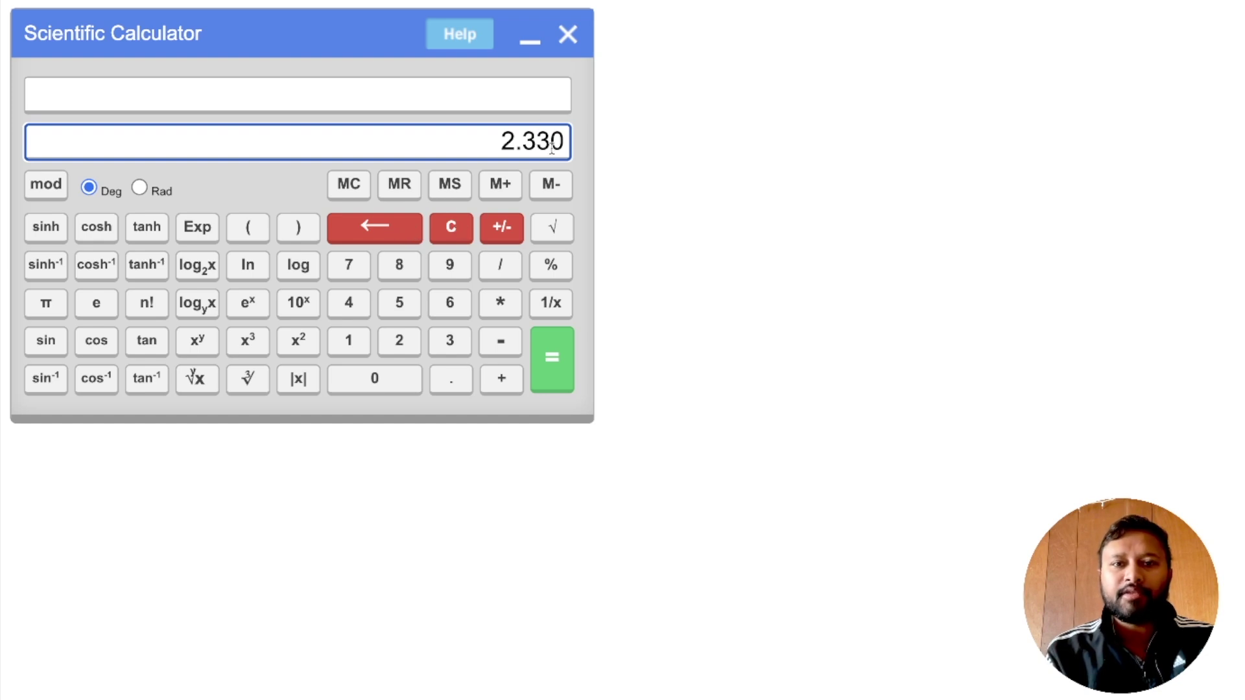
{"action": "left_click", "coordinate": [386, 232]}
{"action": "left_click", "coordinate": [386, 232]}
{"action": "left_click", "coordinate": [386, 233]}
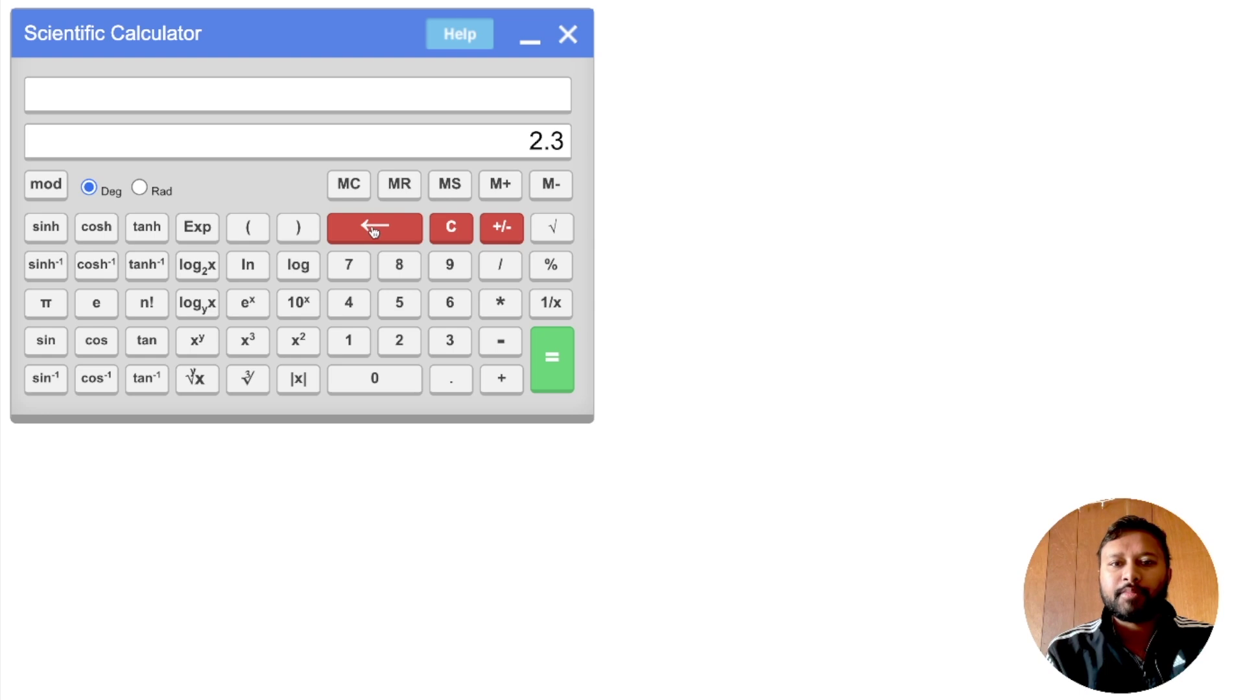
{"action": "left_click", "coordinate": [379, 380]}
{"action": "type", "text": "3"}
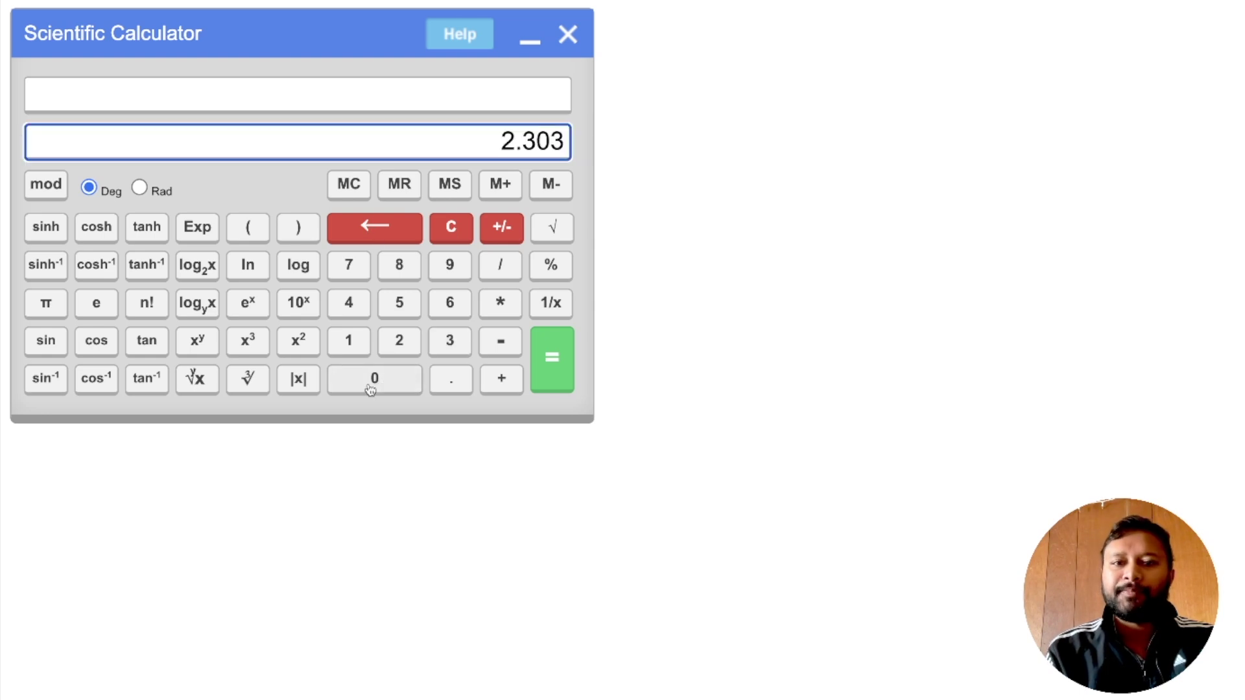
{"action": "left_click", "coordinate": [245, 306]}
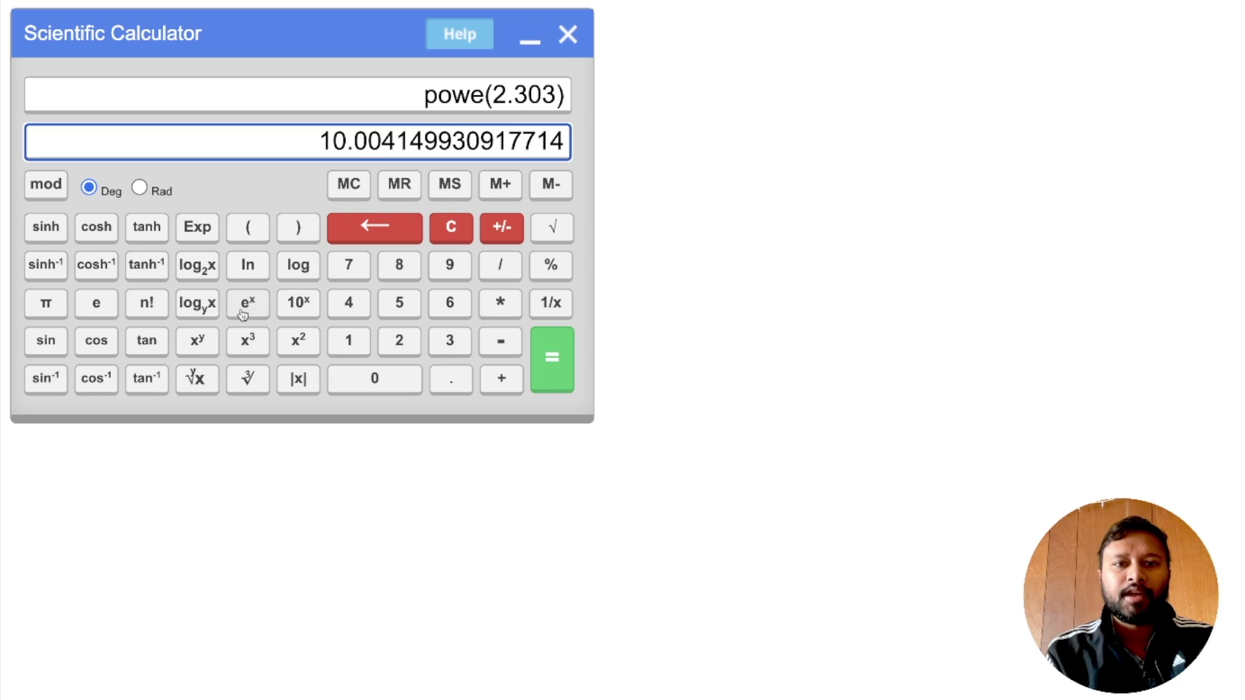
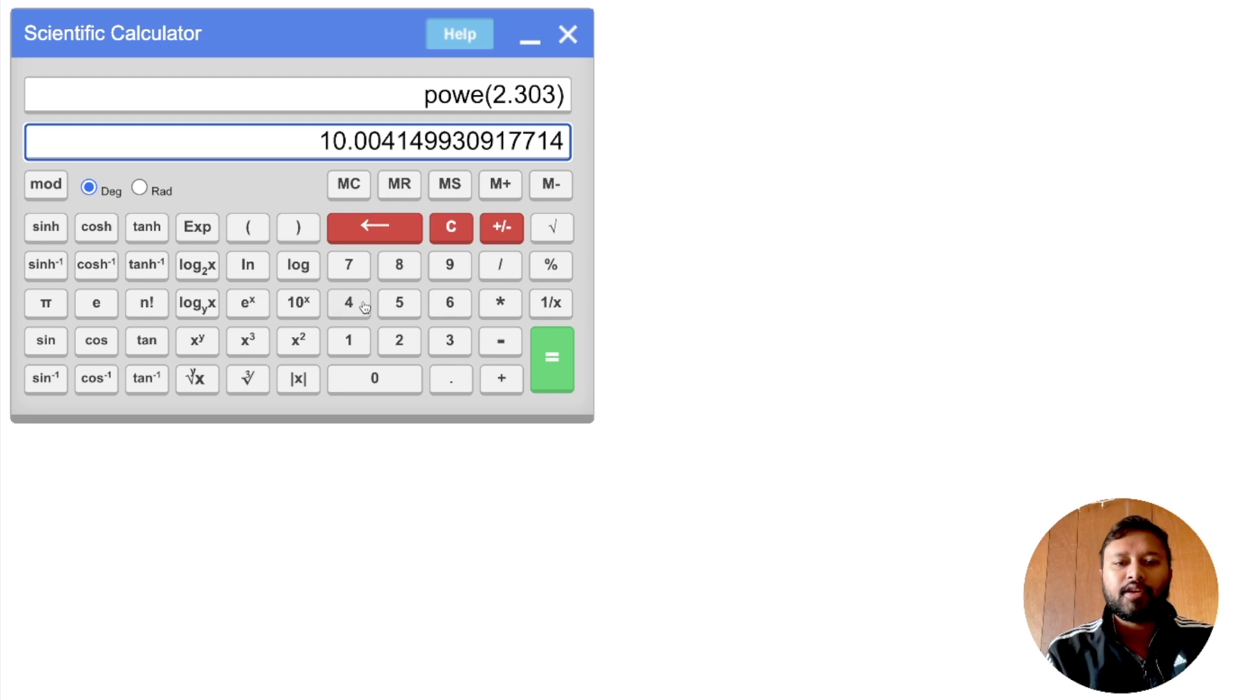
{"action": "left_click", "coordinate": [451, 228]}
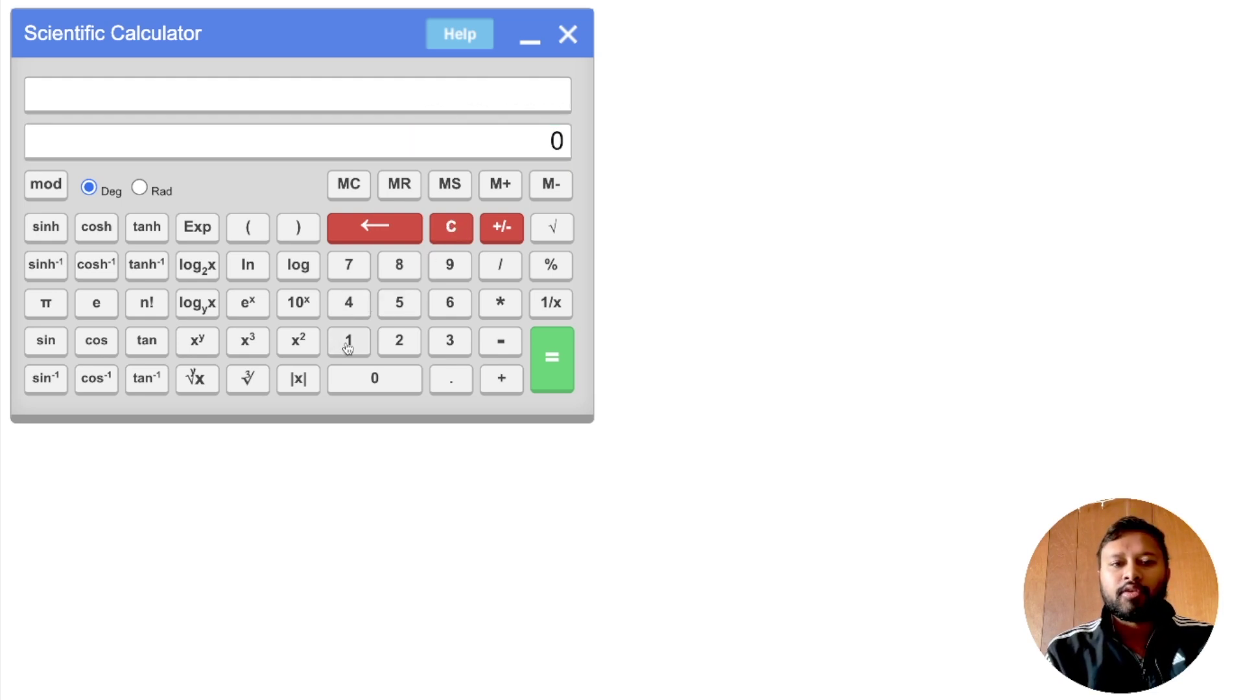
Step: Calculate the base-10 logarithm of 50, apply the antilog (10 to the power x) to it, and clear the display
{"action": "left_click", "coordinate": [402, 310]}
{"action": "left_click", "coordinate": [382, 379]}
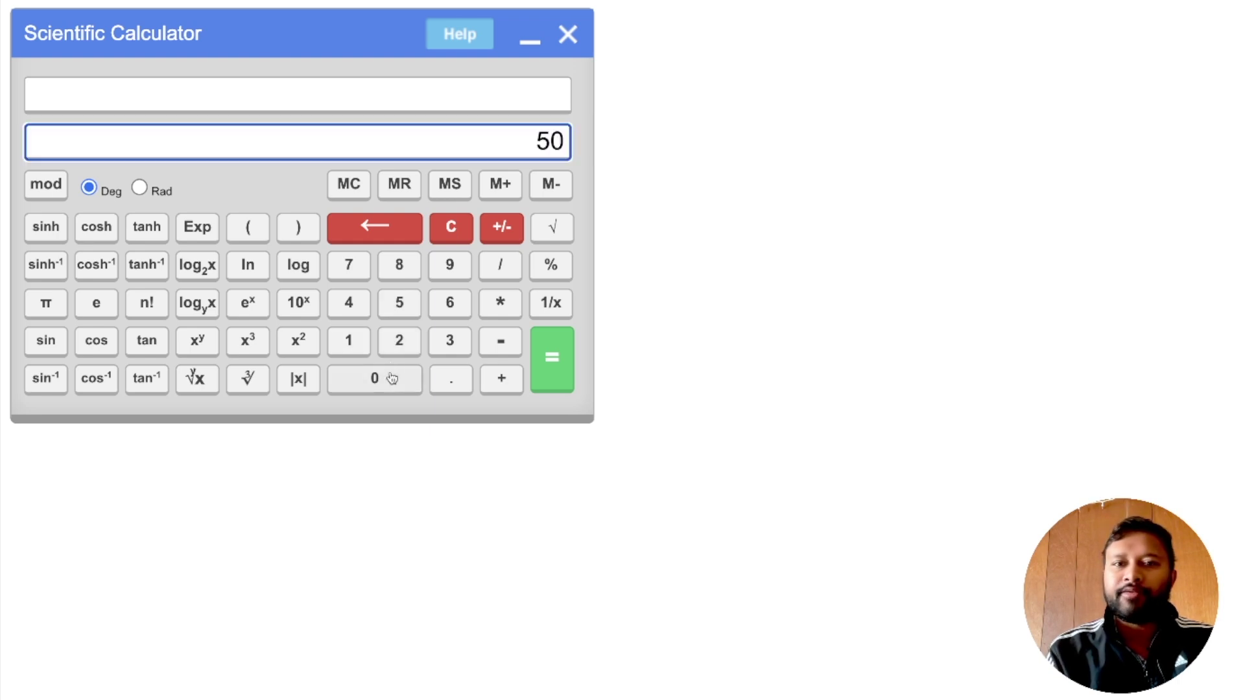
{"action": "left_click", "coordinate": [292, 266]}
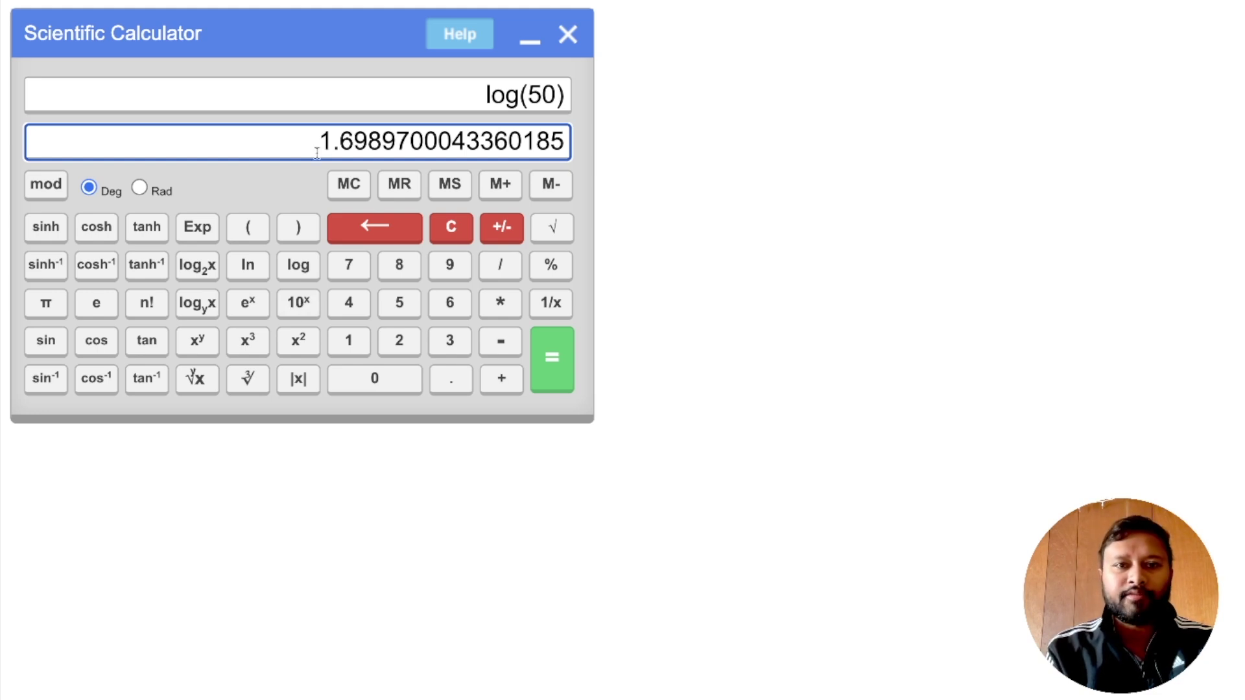
{"action": "left_click", "coordinate": [300, 303]}
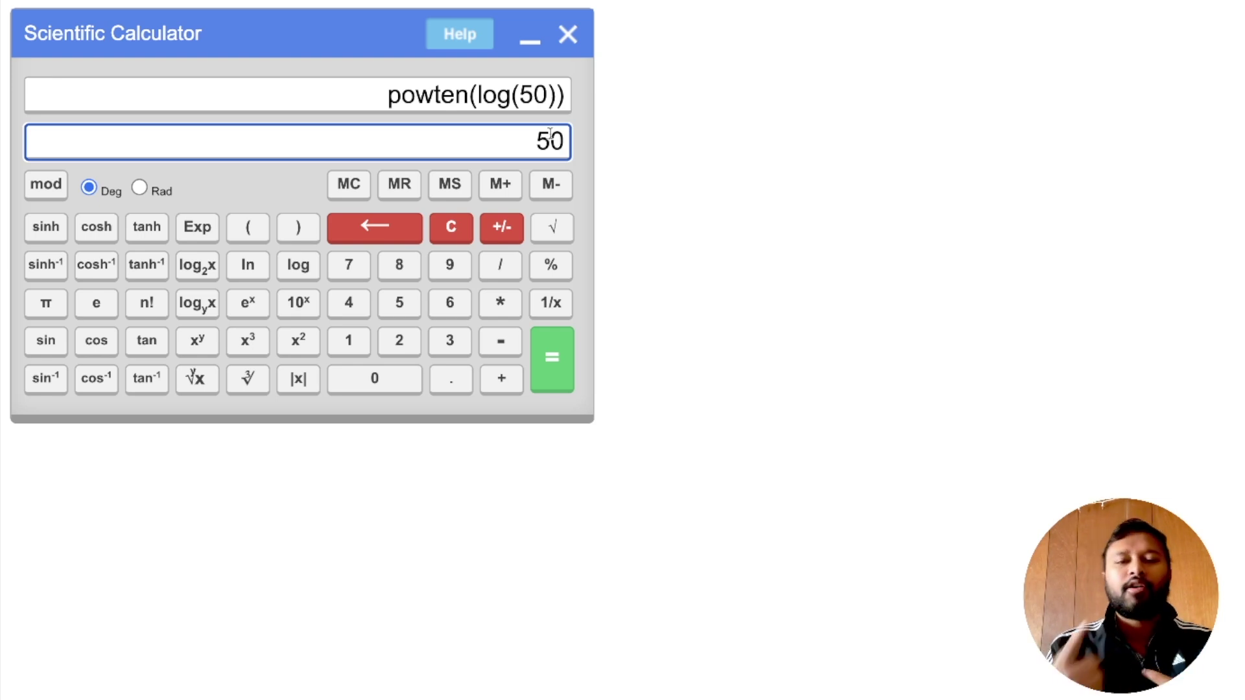
{"action": "left_click", "coordinate": [451, 228]}
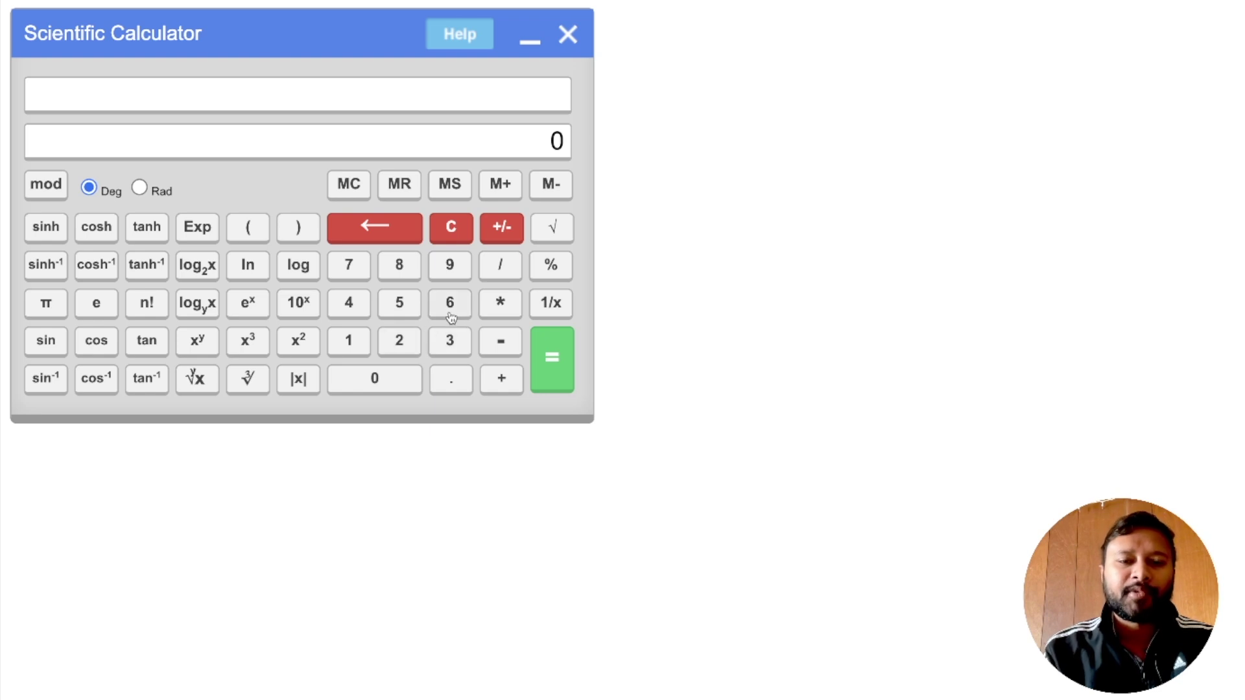
Step: Calculate 10 raised to the power 2.303 and clear the display
{"action": "left_click", "coordinate": [401, 343]}
{"action": "left_click", "coordinate": [457, 380]}
{"action": "left_click", "coordinate": [453, 344]}
{"action": "left_click", "coordinate": [415, 376]}
{"action": "left_click", "coordinate": [446, 342]}
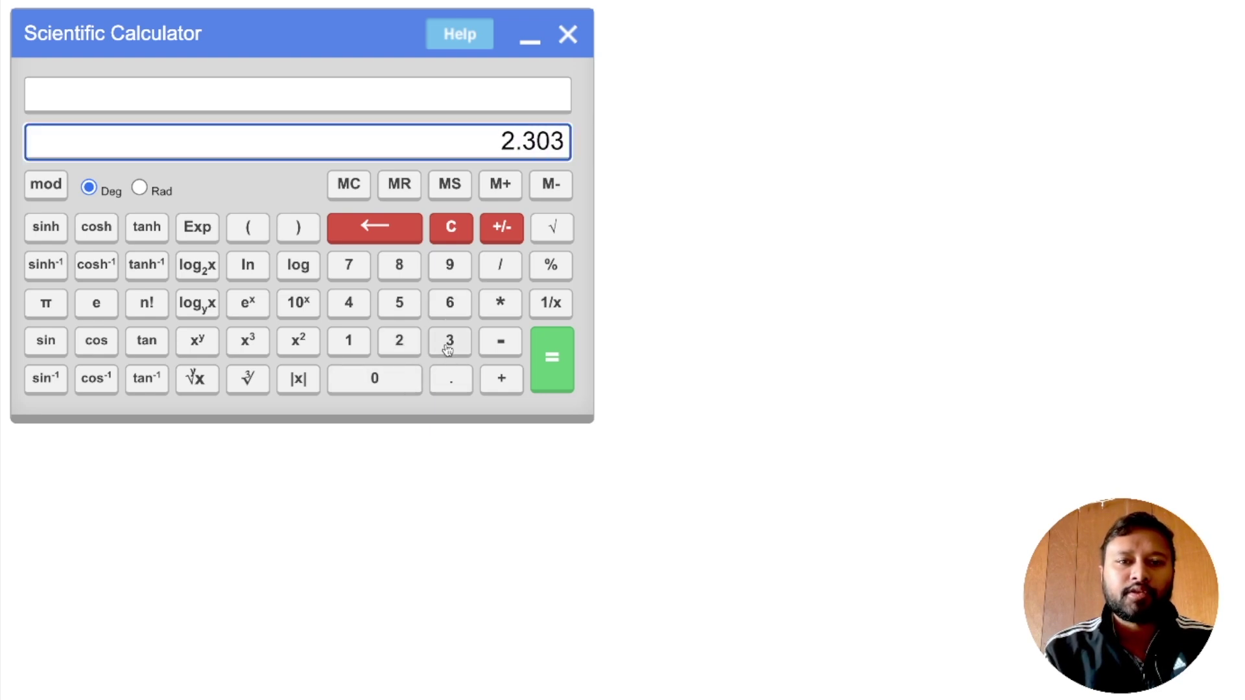
{"action": "left_click", "coordinate": [299, 306]}
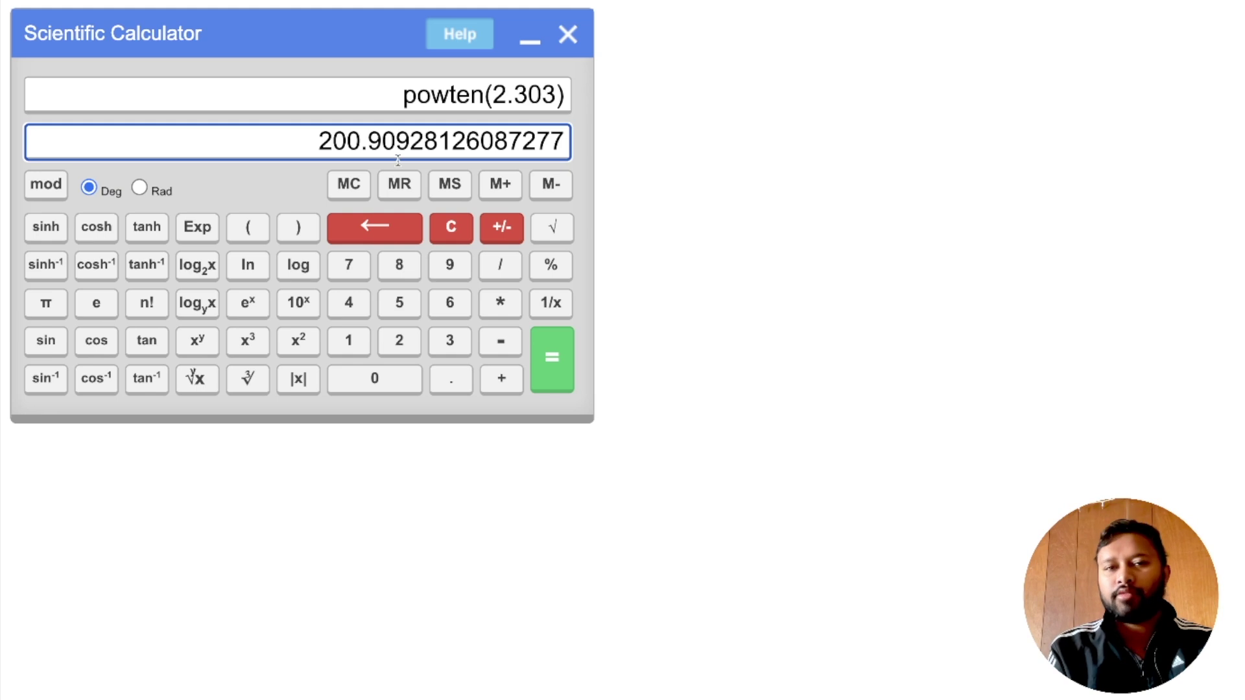
{"action": "left_click", "coordinate": [449, 232]}
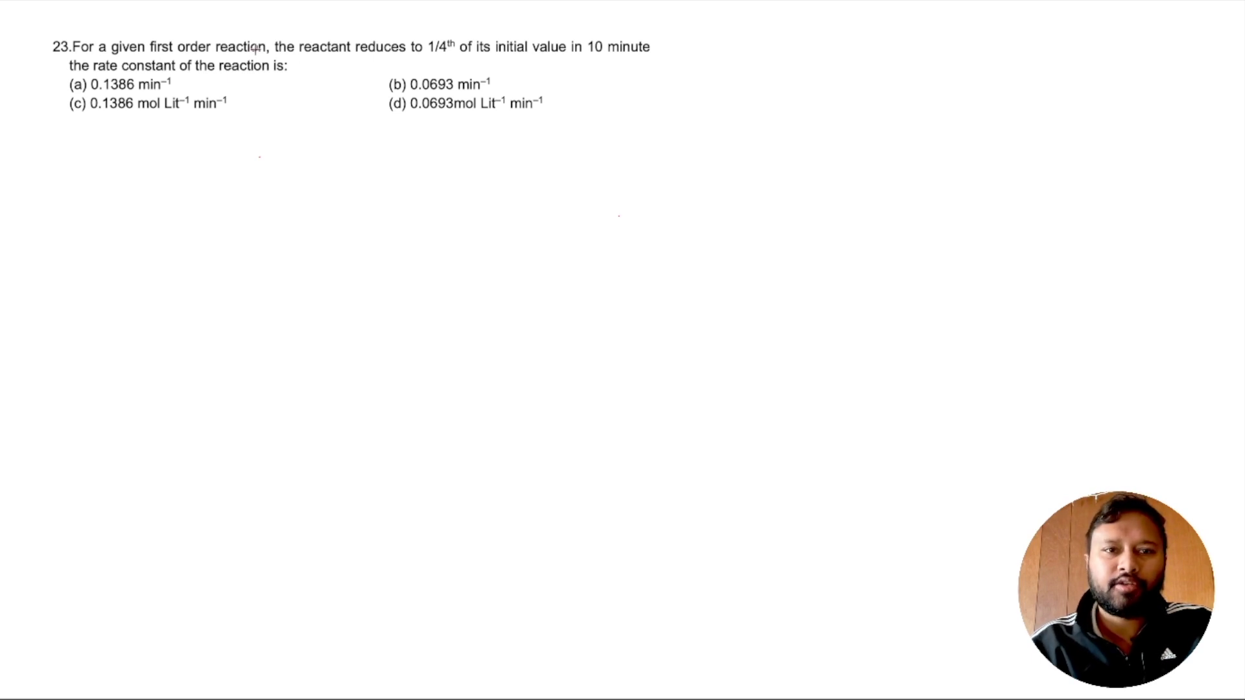
Step: Underline "1/4th" and "10 minute" in question 23 and handwrite the rate equation K = (2.303/t) log(a₀/a) below it
{"action": "left_click_drag", "start_coordinate": [434, 57], "coordinate": [450, 57]}
{"action": "left_click_drag", "start_coordinate": [591, 58], "coordinate": [635, 57]}
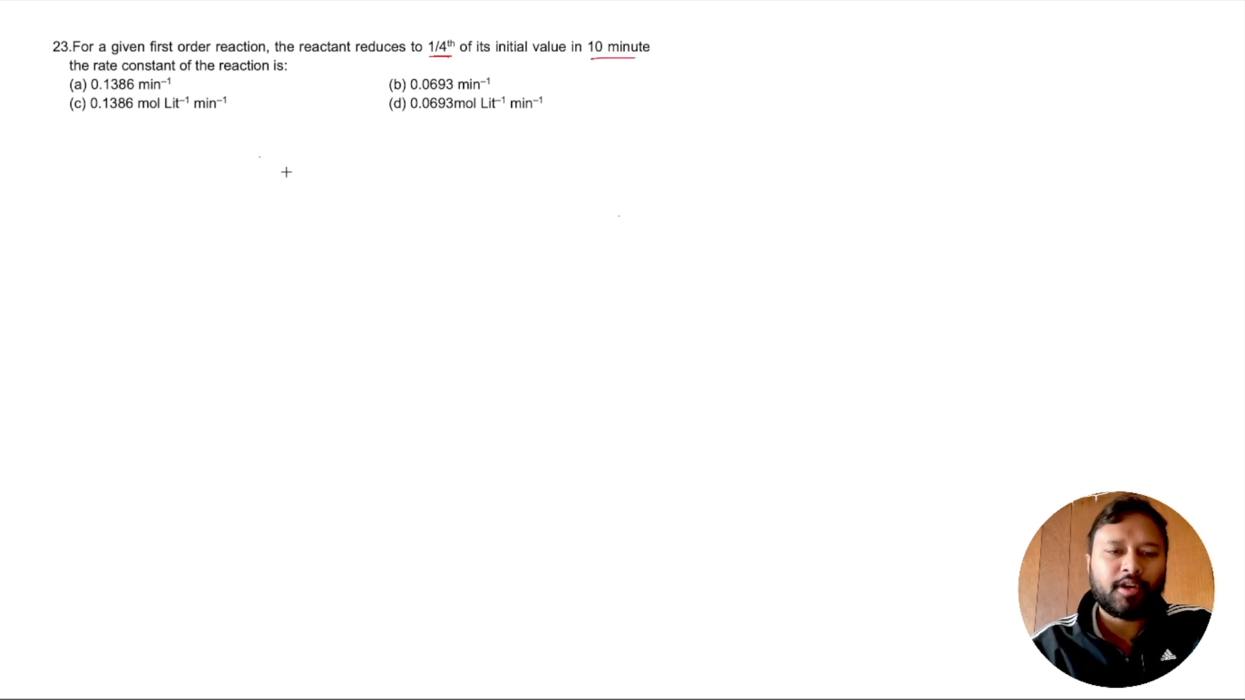
{"action": "mouse_move", "coordinate": [271, 164]}
{"action": "left_mouse_down"}
{"action": "mouse_move", "coordinate": [272, 181]}
{"action": "mouse_move", "coordinate": [367, 170]}
{"action": "mouse_move", "coordinate": [373, 181]}
{"action": "left_mouse_up"}
{"action": "left_click_drag", "start_coordinate": [351, 187], "coordinate": [356, 201]}
{"action": "mouse_move", "coordinate": [345, 192]}
{"action": "left_mouse_down"}
{"action": "mouse_move", "coordinate": [407, 173]}
{"action": "mouse_move", "coordinate": [410, 191]}
{"action": "mouse_move", "coordinate": [438, 164]}
{"action": "mouse_move", "coordinate": [452, 174]}
{"action": "left_mouse_up"}
{"action": "left_click_drag", "start_coordinate": [441, 184], "coordinate": [444, 196]}
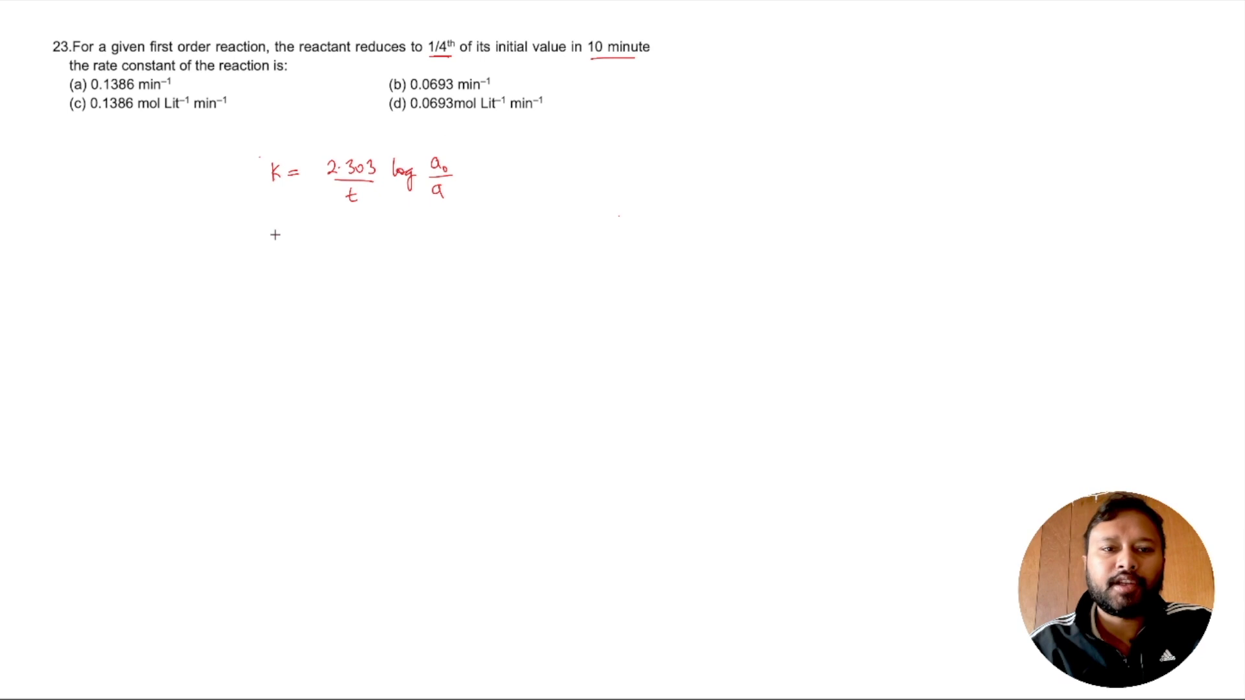
Step: Handwrite the given conditions a = ¼ a₀ and t = 10 min beneath the rate equation
{"action": "left_click_drag", "start_coordinate": [303, 243], "coordinate": [327, 240]}
{"action": "left_click_drag", "start_coordinate": [316, 247], "coordinate": [350, 249]}
{"action": "mouse_move", "coordinate": [349, 256]}
{"action": "left_mouse_down"}
{"action": "mouse_move", "coordinate": [352, 268]}
{"action": "mouse_move", "coordinate": [373, 245]}
{"action": "left_mouse_up"}
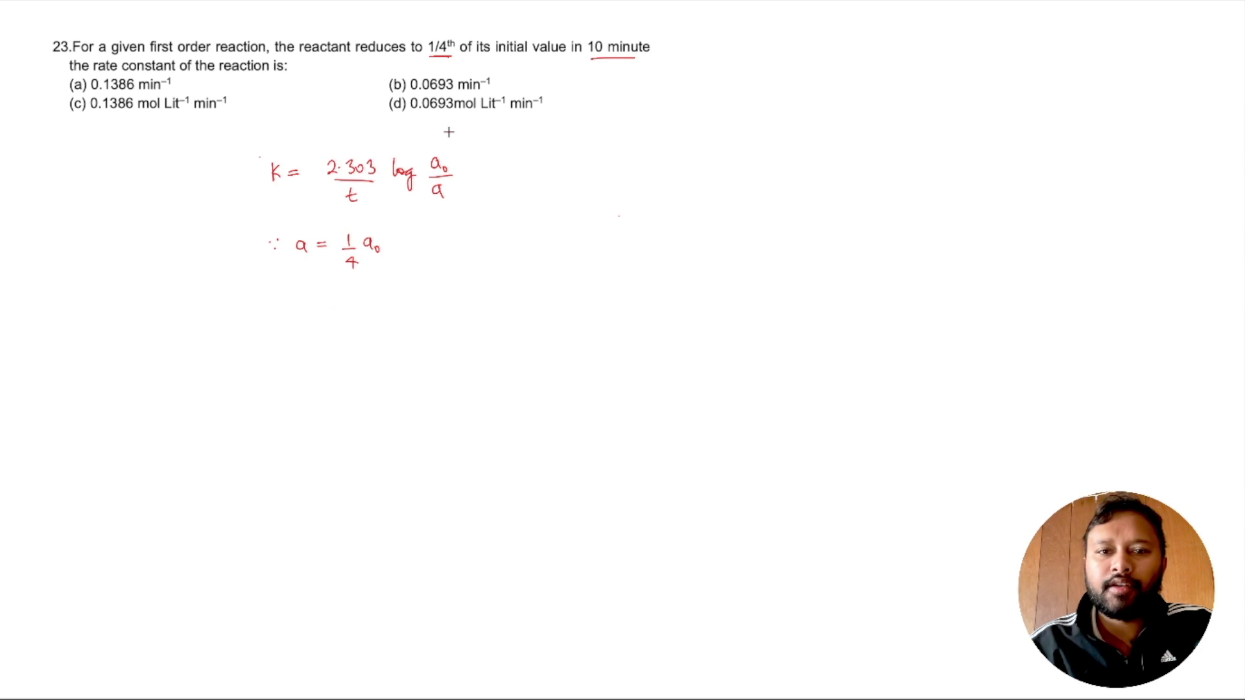
{"action": "mouse_move", "coordinate": [483, 235]}
{"action": "left_mouse_down"}
{"action": "mouse_move", "coordinate": [487, 251]}
{"action": "mouse_move", "coordinate": [490, 240]}
{"action": "left_mouse_up"}
{"action": "left_click_drag", "start_coordinate": [496, 240], "coordinate": [504, 239]}
{"action": "left_click_drag", "start_coordinate": [495, 246], "coordinate": [577, 250]}
Step: Write the substituted equation K = (2.303/10) log(a₀ / ¼a₀) and strike out both a₀ terms
{"action": "left_click_drag", "start_coordinate": [302, 308], "coordinate": [315, 324]}
{"action": "left_click_drag", "start_coordinate": [320, 316], "coordinate": [329, 315]}
{"action": "left_click_drag", "start_coordinate": [321, 320], "coordinate": [383, 324]}
{"action": "mouse_move", "coordinate": [395, 313]}
{"action": "left_mouse_down"}
{"action": "mouse_move", "coordinate": [408, 326]}
{"action": "mouse_move", "coordinate": [373, 349]}
{"action": "left_mouse_up"}
{"action": "left_click_drag", "start_coordinate": [418, 308], "coordinate": [420, 324]}
{"action": "mouse_move", "coordinate": [429, 315]}
{"action": "left_mouse_down"}
{"action": "mouse_move", "coordinate": [444, 328]}
{"action": "mouse_move", "coordinate": [475, 310]}
{"action": "left_mouse_up"}
{"action": "mouse_move", "coordinate": [480, 307]}
{"action": "left_mouse_down"}
{"action": "mouse_move", "coordinate": [497, 314]}
{"action": "mouse_move", "coordinate": [474, 345]}
{"action": "mouse_move", "coordinate": [494, 337]}
{"action": "mouse_move", "coordinate": [507, 316]}
{"action": "mouse_move", "coordinate": [466, 313]}
{"action": "left_mouse_up"}
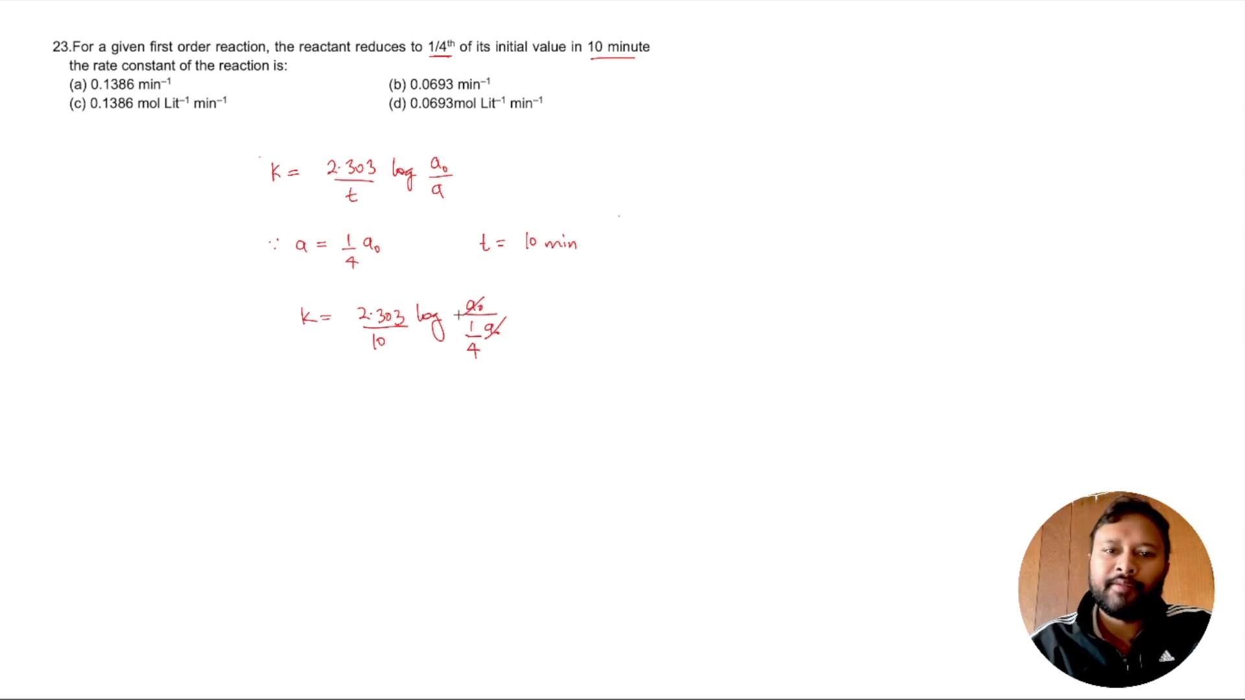
Step: Write the simplified equation K = (2.303/10) log 4 beneath the substituted one
{"action": "left_click_drag", "start_coordinate": [306, 387], "coordinate": [307, 405]}
{"action": "left_click_drag", "start_coordinate": [316, 390], "coordinate": [404, 403]}
{"action": "left_click", "coordinate": [366, 398]}
{"action": "left_click_drag", "start_coordinate": [379, 413], "coordinate": [378, 426]}
{"action": "left_click_drag", "start_coordinate": [416, 388], "coordinate": [418, 405]}
{"action": "mouse_move", "coordinate": [424, 397]}
{"action": "left_mouse_down"}
{"action": "mouse_move", "coordinate": [431, 422]}
{"action": "mouse_move", "coordinate": [457, 400]}
{"action": "mouse_move", "coordinate": [450, 410]}
{"action": "left_mouse_up"}
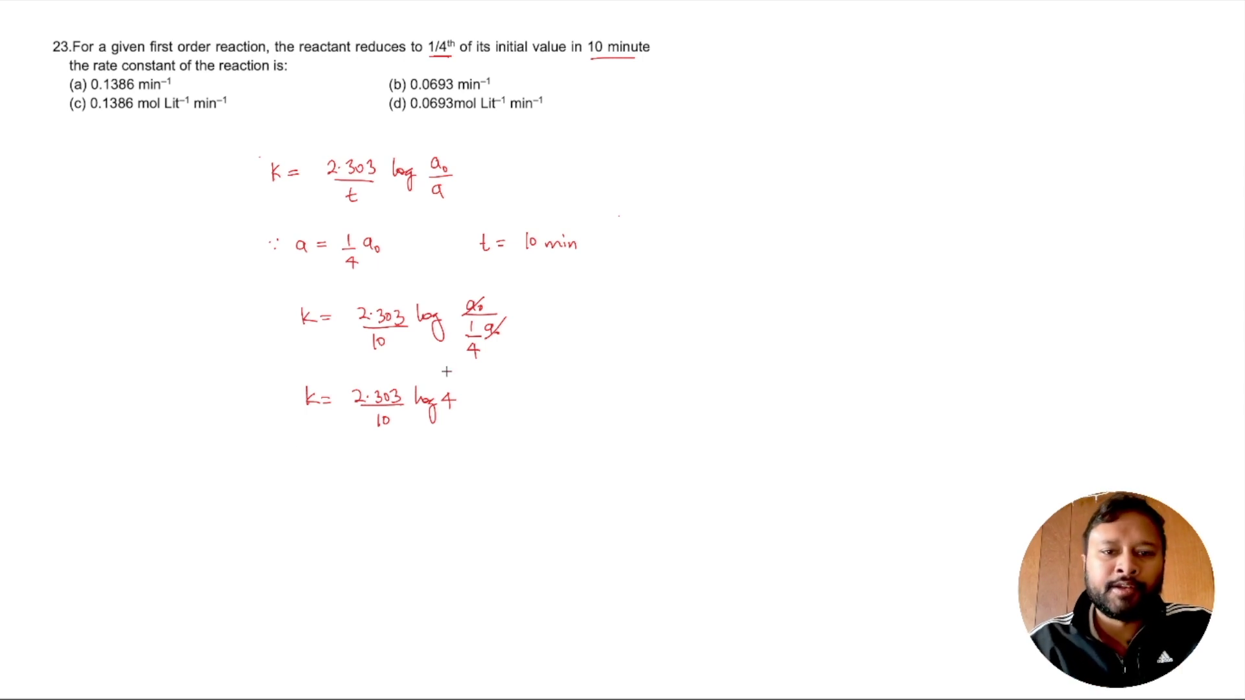
{"action": "left_click_drag", "start_coordinate": [396, 387], "coordinate": [397, 395]}
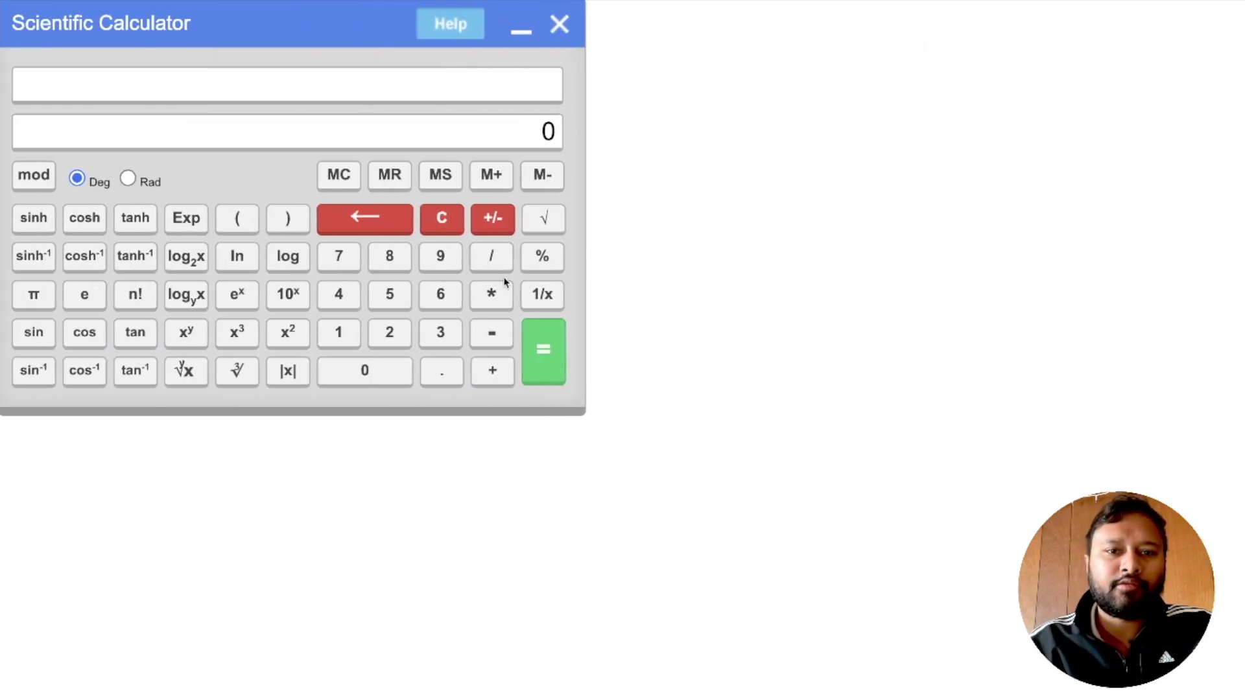
Step: Calculate the base-10 logarithm of 4 on the scientific calculator and return to the worked solution of question 23
{"action": "left_click", "coordinate": [339, 295]}
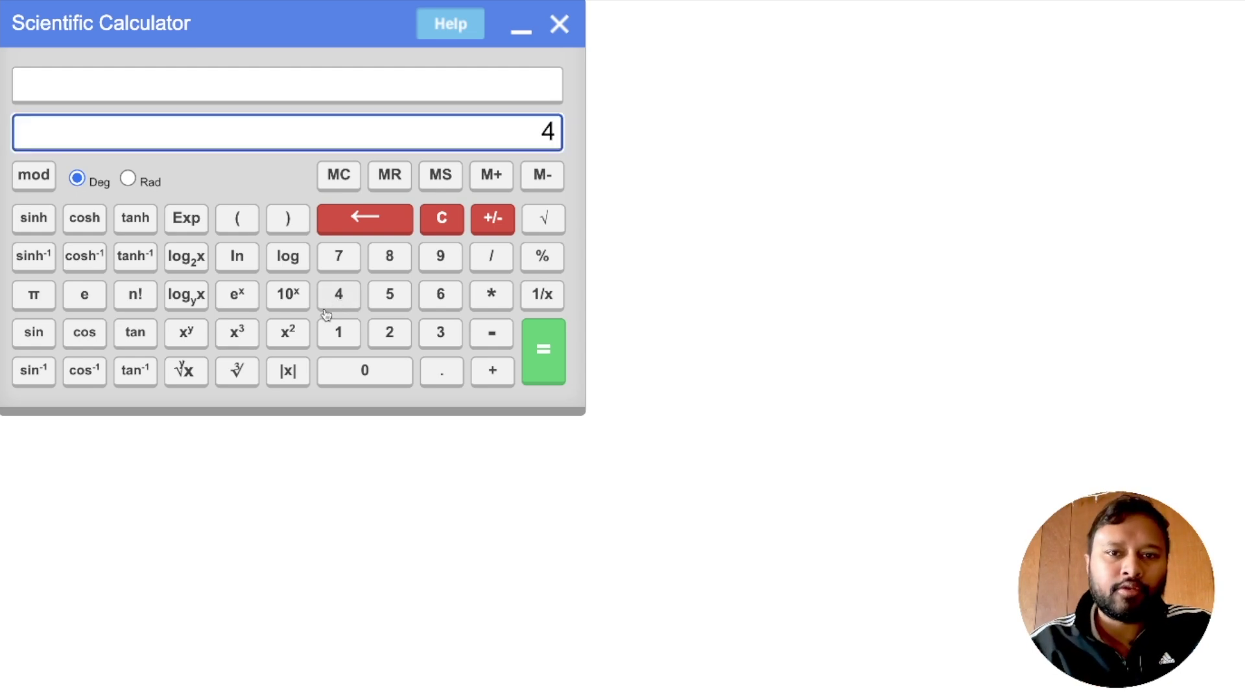
{"action": "left_click", "coordinate": [280, 269]}
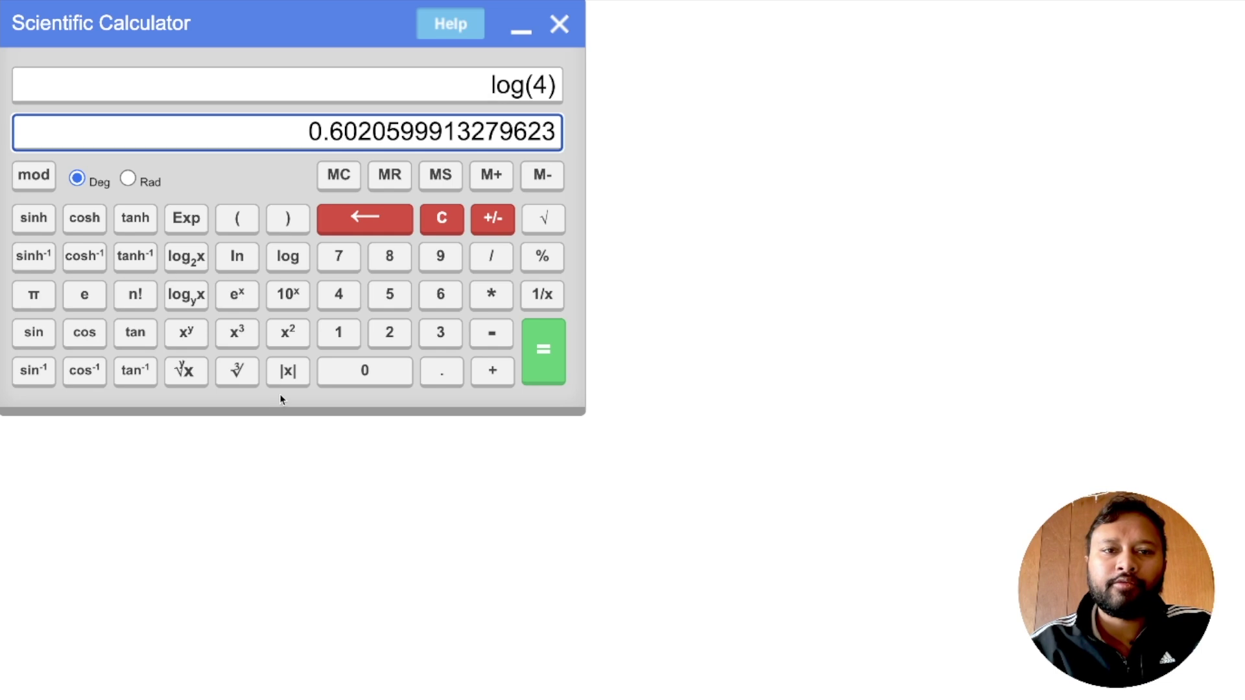
{"action": "key", "text": "ctrl+Right"}
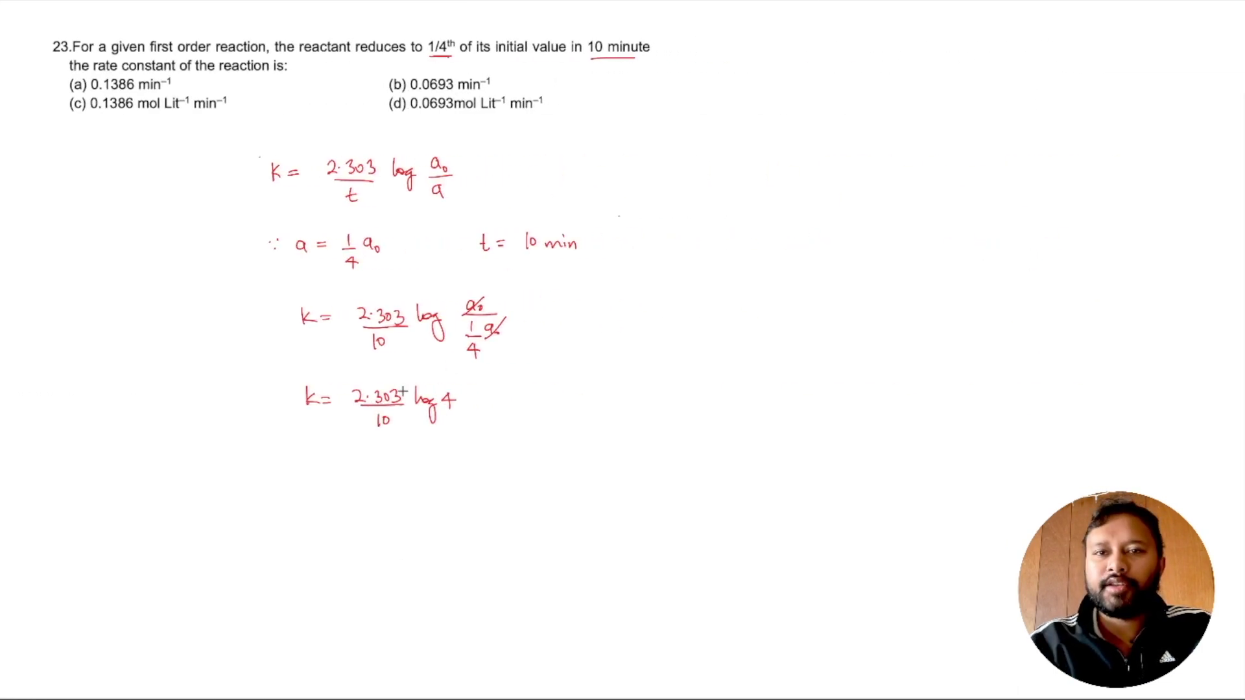
Step: Switch to the scientific calculator and multiply the log(4) result by 2.303
{"action": "key", "text": "ctrl+Left"}
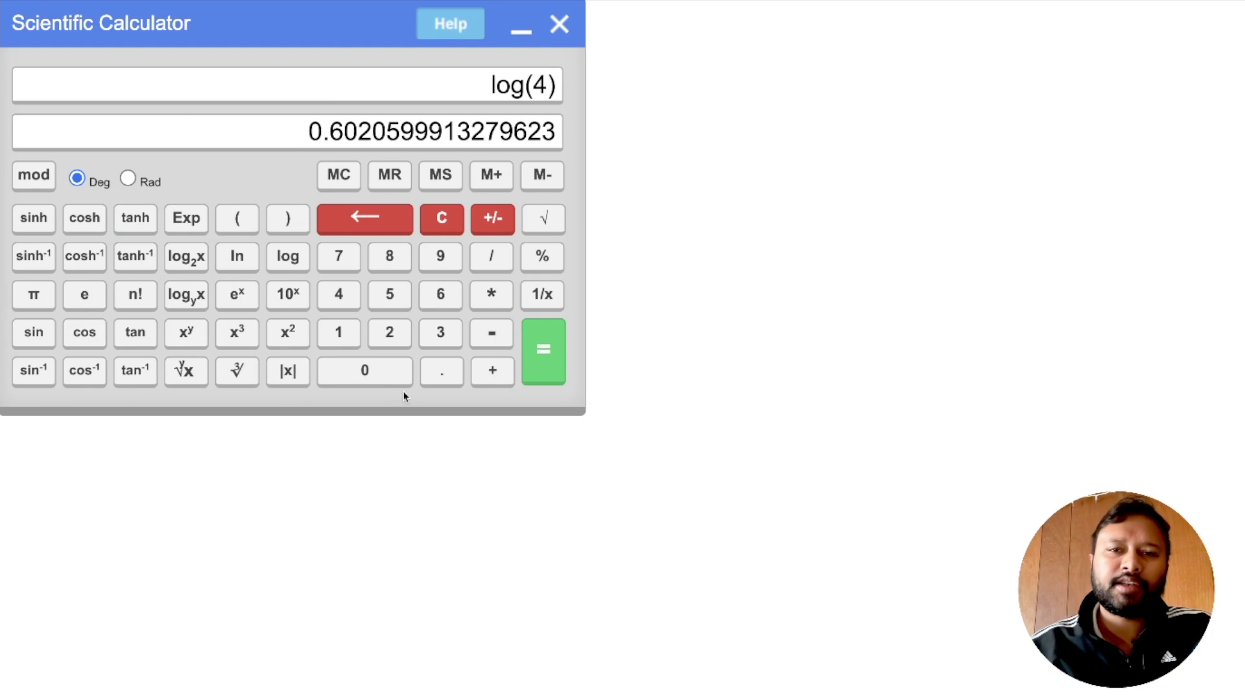
{"action": "left_click", "coordinate": [492, 295]}
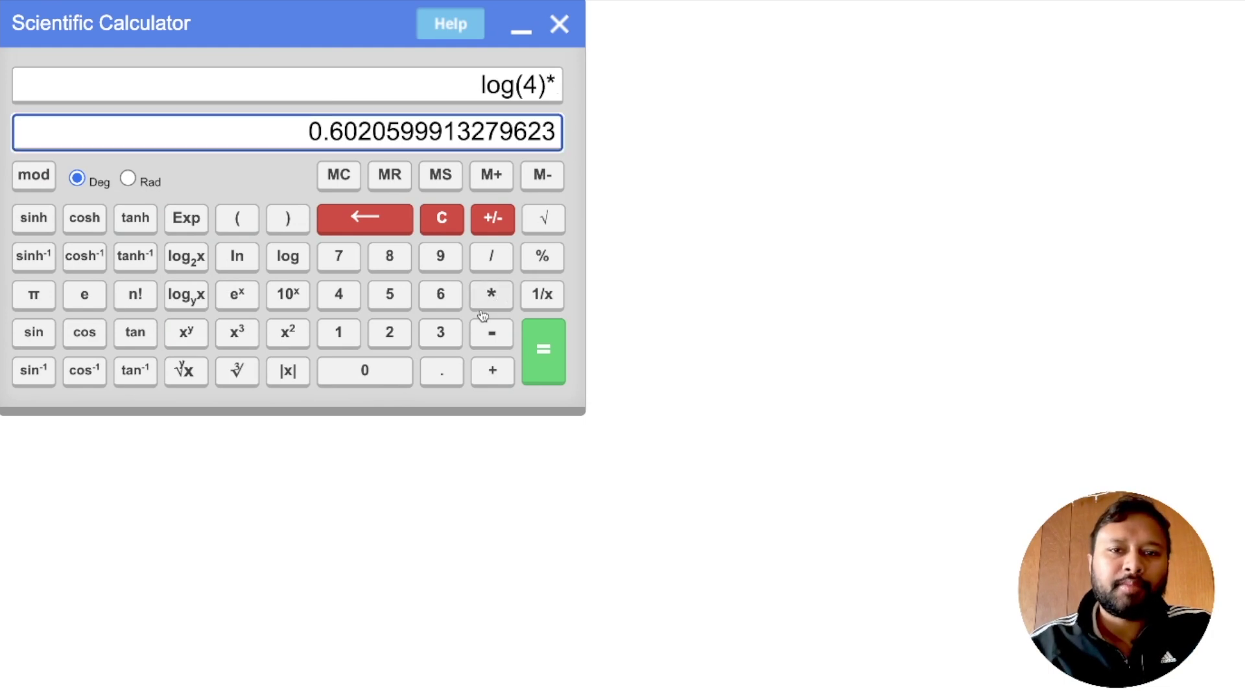
{"action": "left_click", "coordinate": [386, 334]}
{"action": "left_click", "coordinate": [441, 366]}
{"action": "left_click", "coordinate": [439, 334]}
{"action": "left_click", "coordinate": [391, 371]}
{"action": "left_click", "coordinate": [433, 337]}
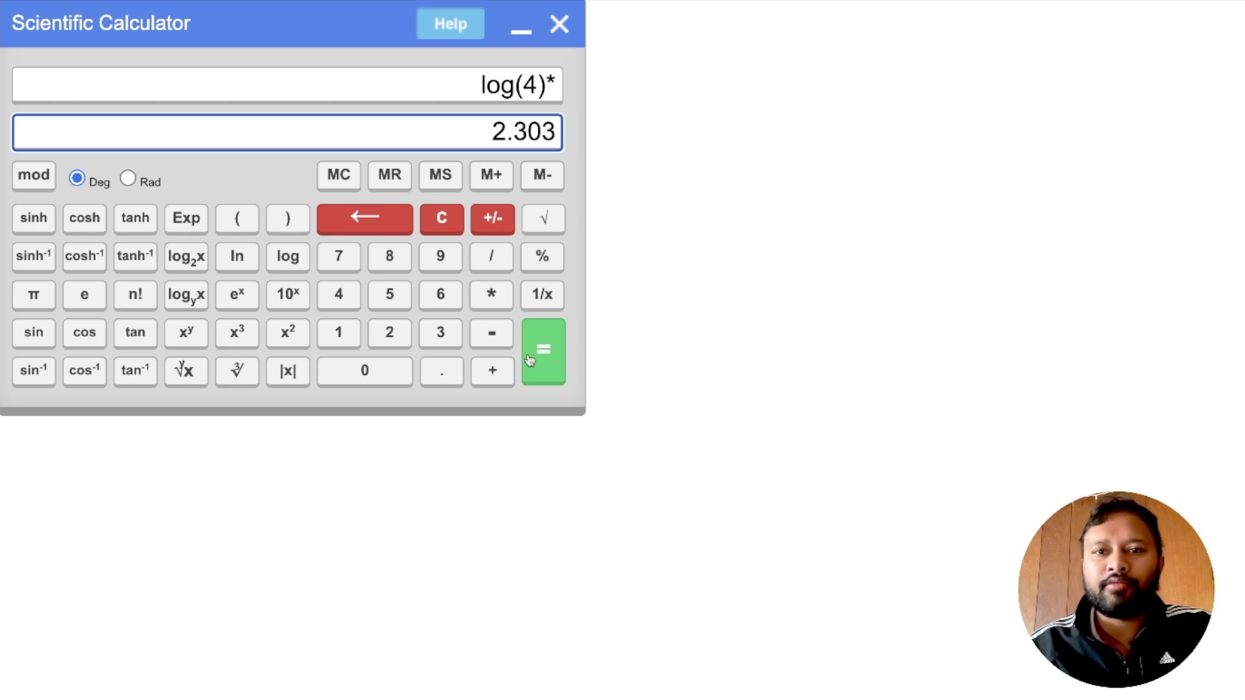
{"action": "left_click", "coordinate": [547, 344]}
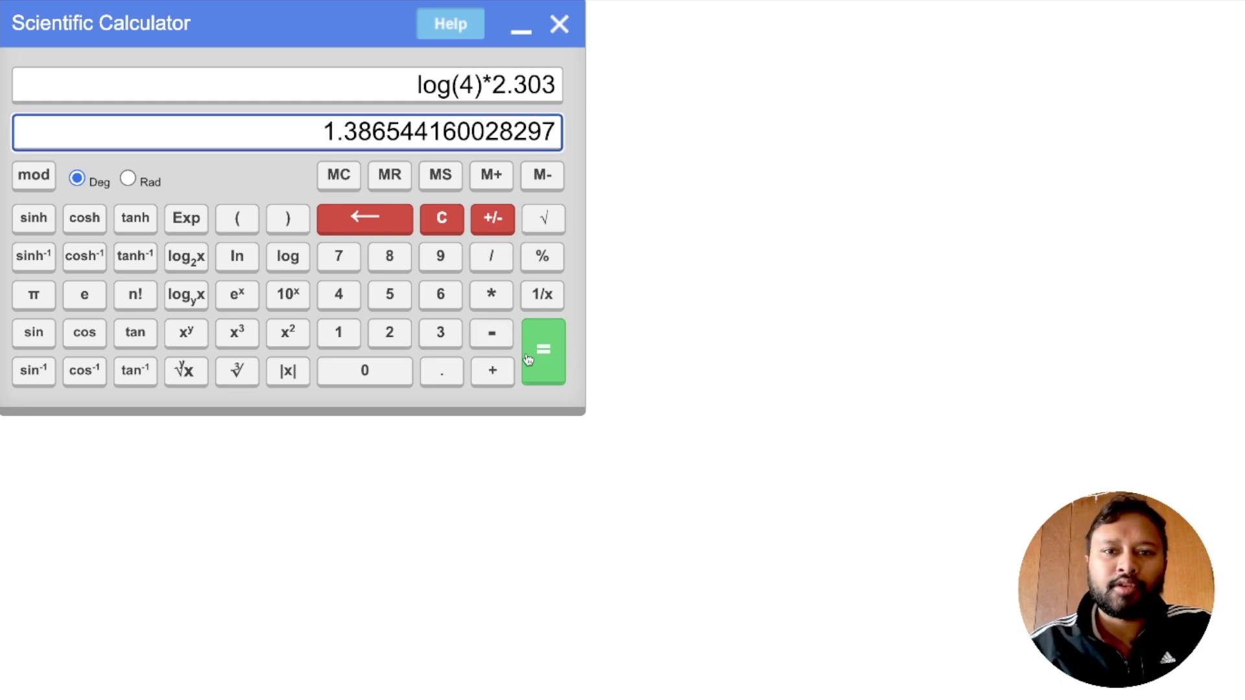
Step: Divide the calculated product by 10 and return to the worked solution of question 23
{"action": "left_click", "coordinate": [491, 259]}
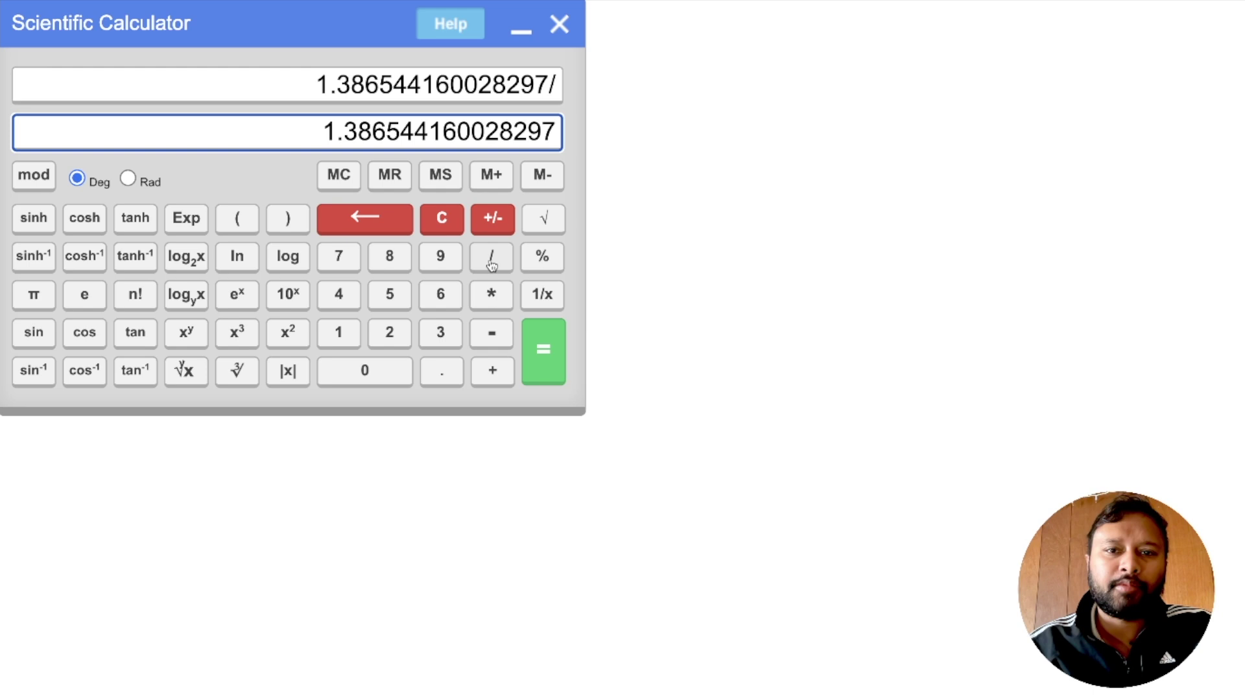
{"action": "left_click", "coordinate": [343, 334]}
{"action": "left_click", "coordinate": [350, 375]}
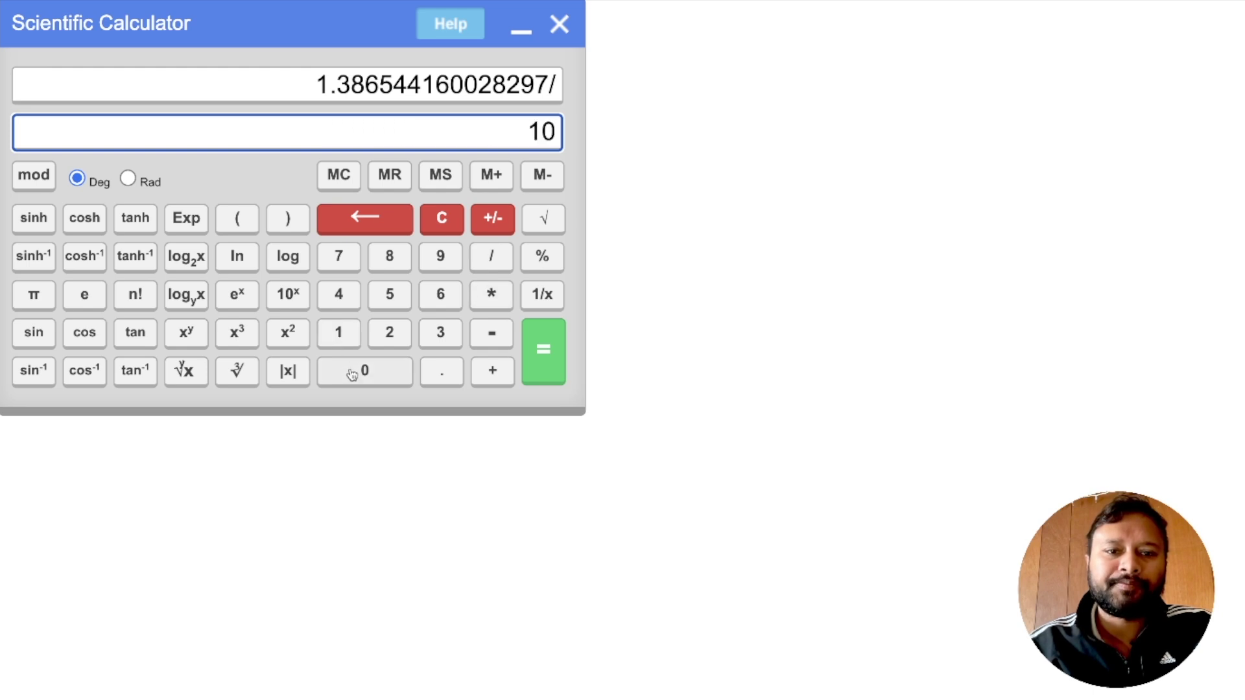
{"action": "left_click", "coordinate": [537, 357]}
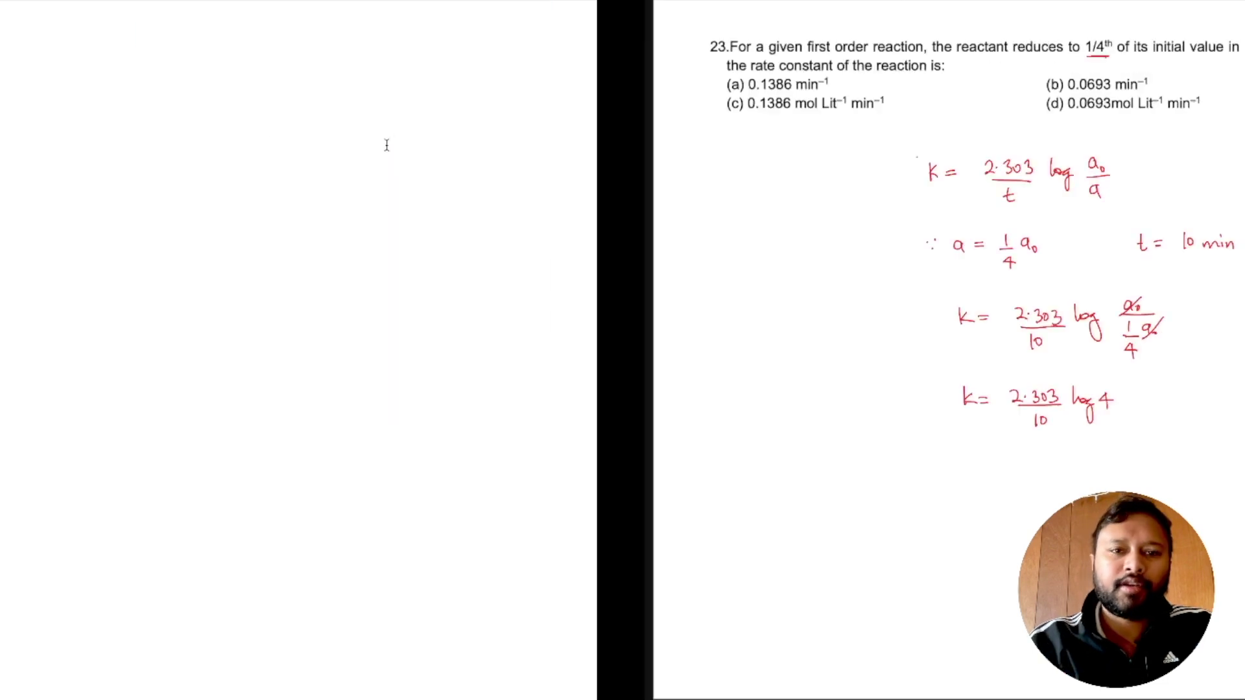
Step: Handwrite the result K = 0.13865 min⁻¹ beneath the simplified equation and tick option (a) as the answer
{"action": "left_click_drag", "start_coordinate": [315, 458], "coordinate": [316, 476]}
{"action": "mouse_move", "coordinate": [325, 459]}
{"action": "left_mouse_down"}
{"action": "mouse_move", "coordinate": [324, 475]}
{"action": "mouse_move", "coordinate": [340, 464]}
{"action": "left_mouse_up"}
{"action": "left_click_drag", "start_coordinate": [330, 471], "coordinate": [341, 471]}
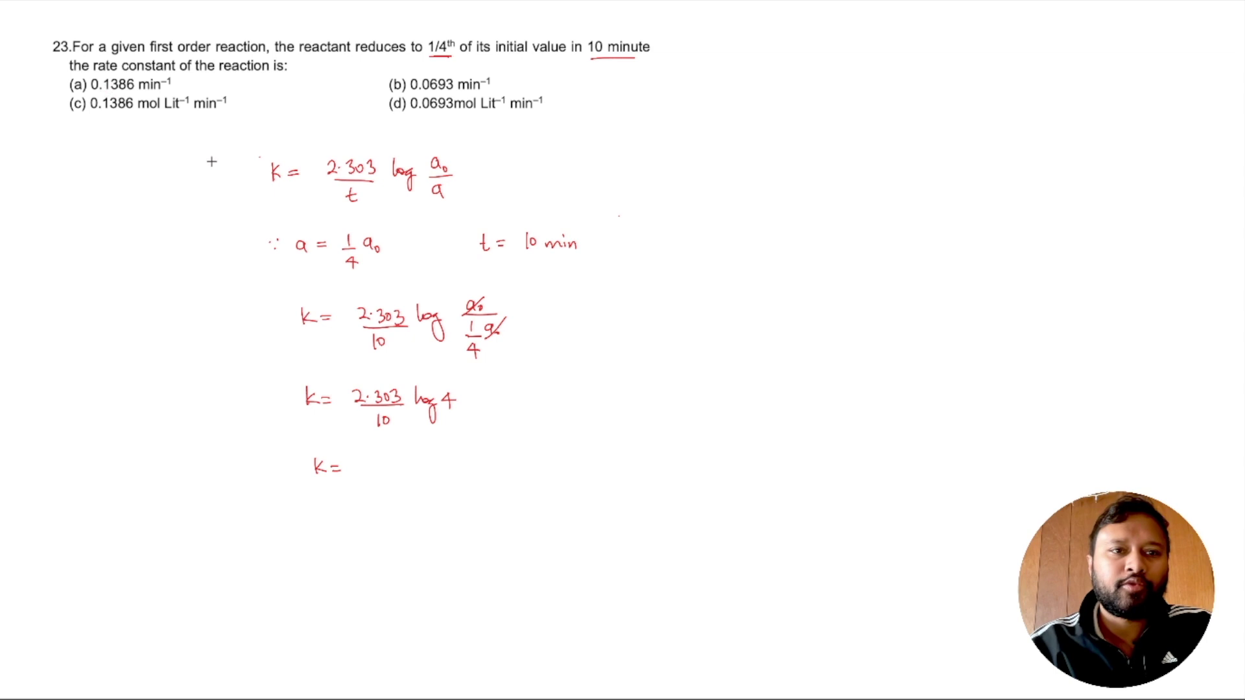
{"action": "left_click_drag", "start_coordinate": [368, 459], "coordinate": [394, 466]}
{"action": "left_click", "coordinate": [377, 467]}
{"action": "mouse_move", "coordinate": [389, 458]}
{"action": "left_mouse_down"}
{"action": "mouse_move", "coordinate": [389, 473]}
{"action": "mouse_move", "coordinate": [422, 472]}
{"action": "left_mouse_up"}
{"action": "left_click_drag", "start_coordinate": [436, 457], "coordinate": [447, 465]}
{"action": "mouse_move", "coordinate": [442, 457]}
{"action": "left_mouse_down"}
{"action": "mouse_move", "coordinate": [444, 475]}
{"action": "mouse_move", "coordinate": [487, 472]}
{"action": "left_mouse_up"}
{"action": "left_click_drag", "start_coordinate": [491, 463], "coordinate": [506, 461]}
{"action": "left_click_drag", "start_coordinate": [506, 456], "coordinate": [506, 463]}
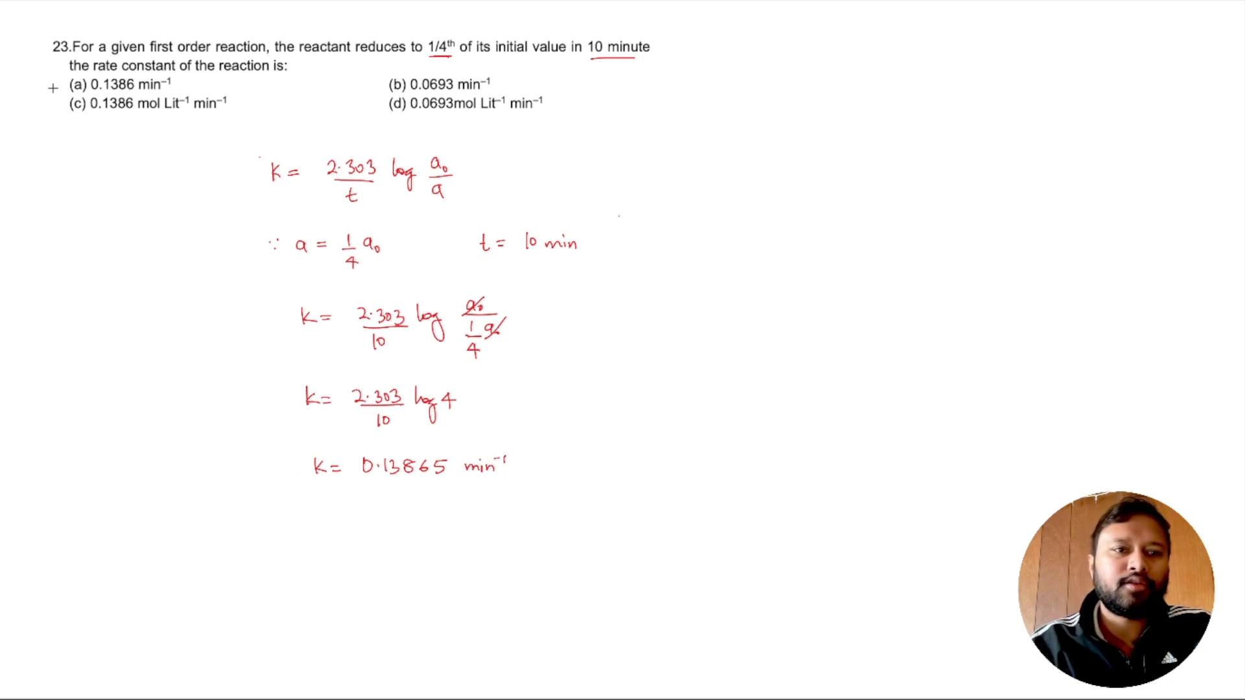
{"action": "left_click_drag", "start_coordinate": [67, 89], "coordinate": [90, 73]}
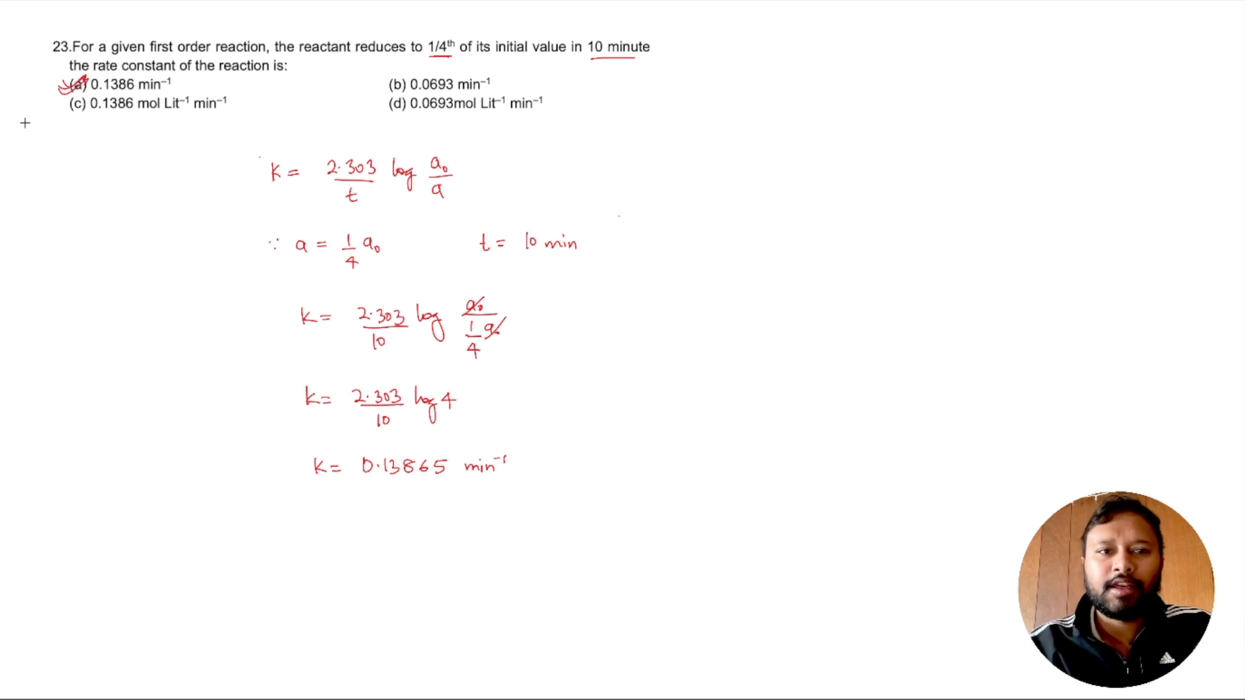